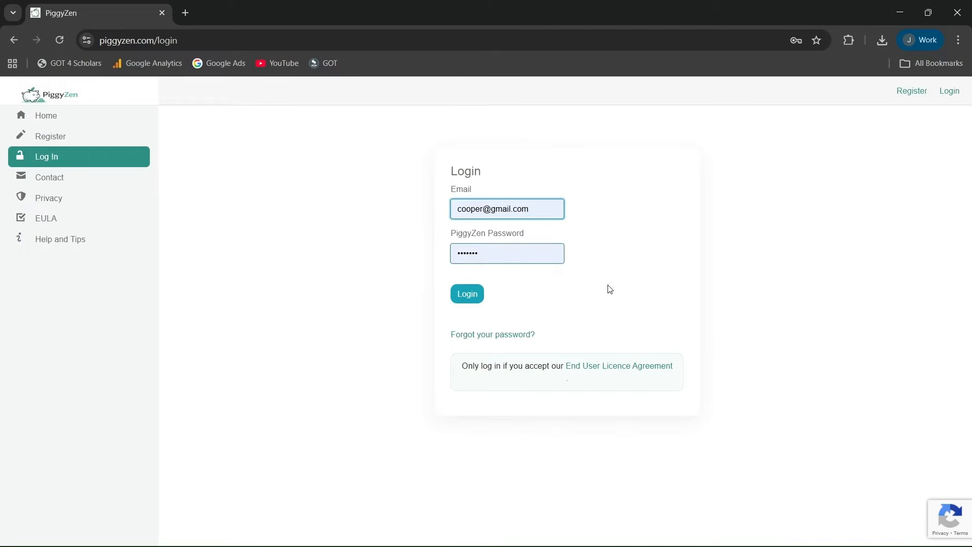
# Step: Log in with the prefilled credentials and open the employee management list in Payroll
pyautogui.click(459, 298)
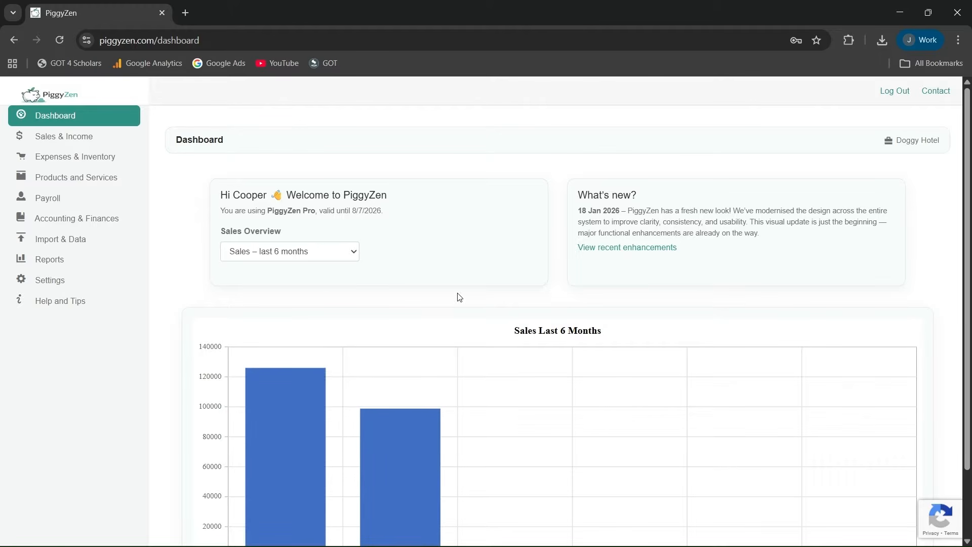
pyautogui.click(46, 199)
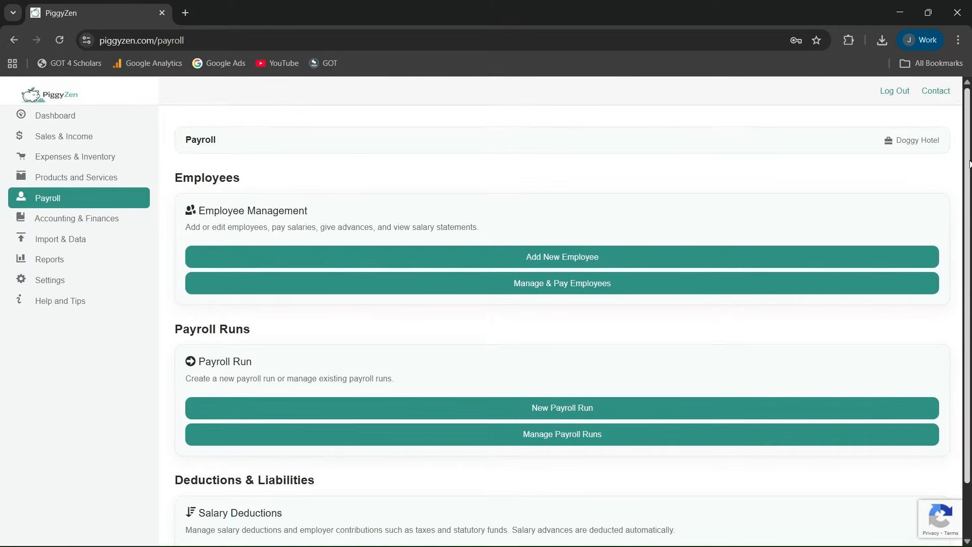
pyautogui.scroll(-1, 969, 163)
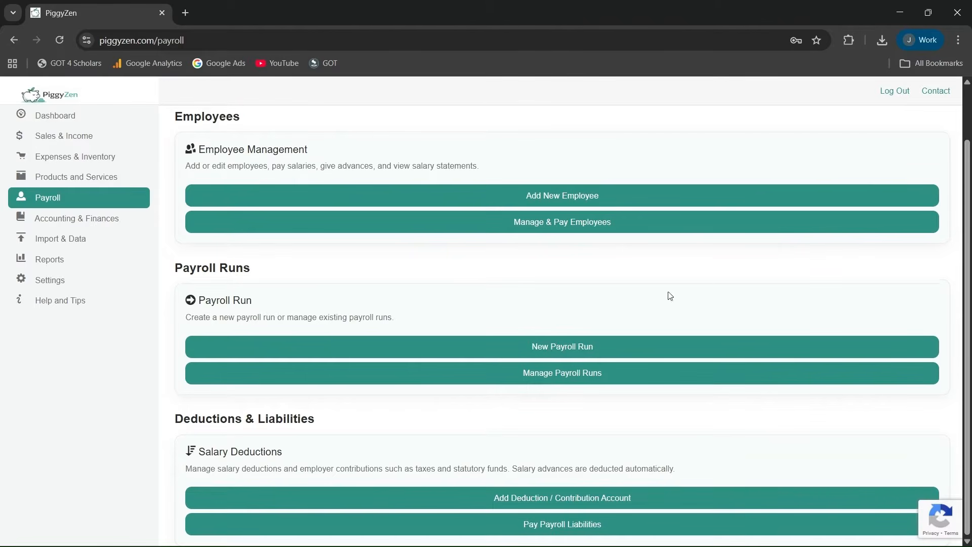
pyautogui.click(543, 226)
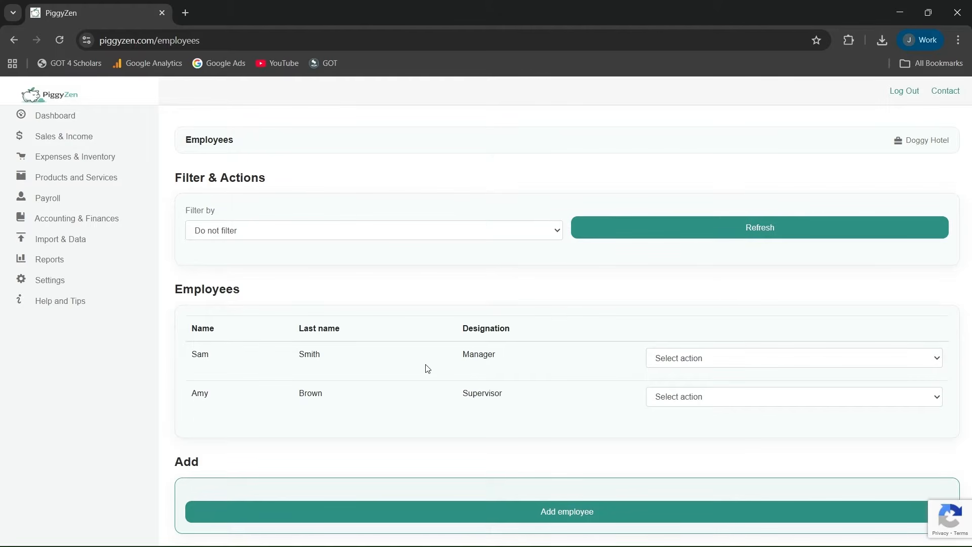
# Step: Open the Manager's employee record for editing and review the personal, contact, employment and address details
pyautogui.click(713, 359)
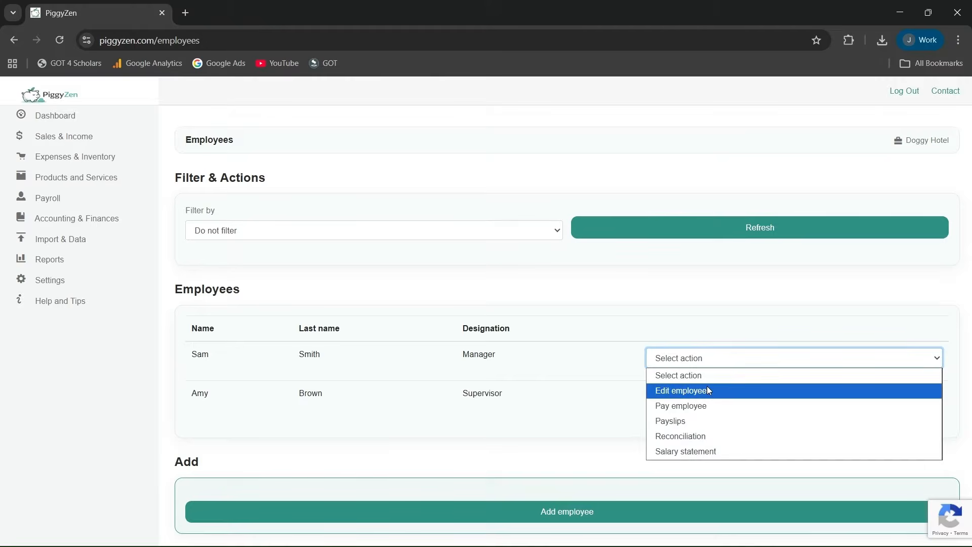
pyautogui.click(707, 387)
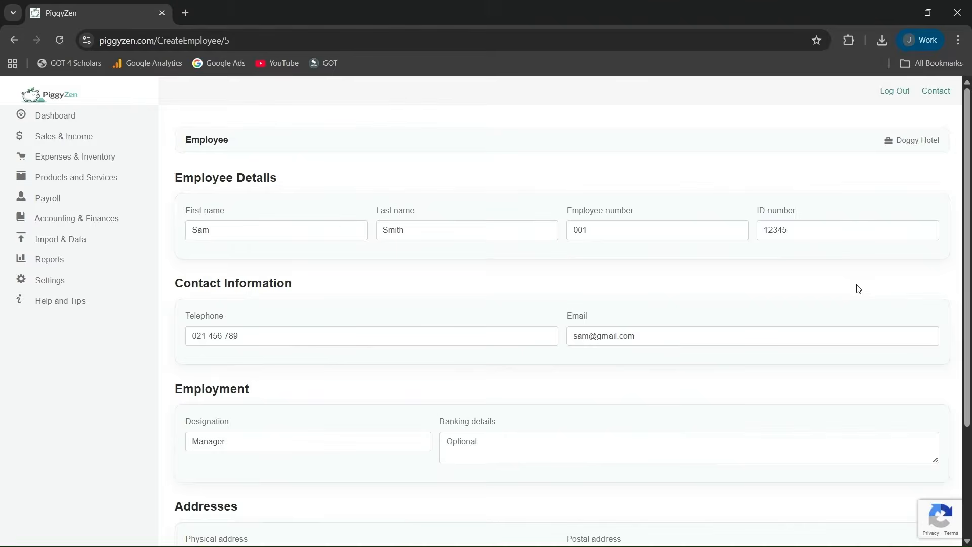
pyautogui.scroll(-3, 968, 221)
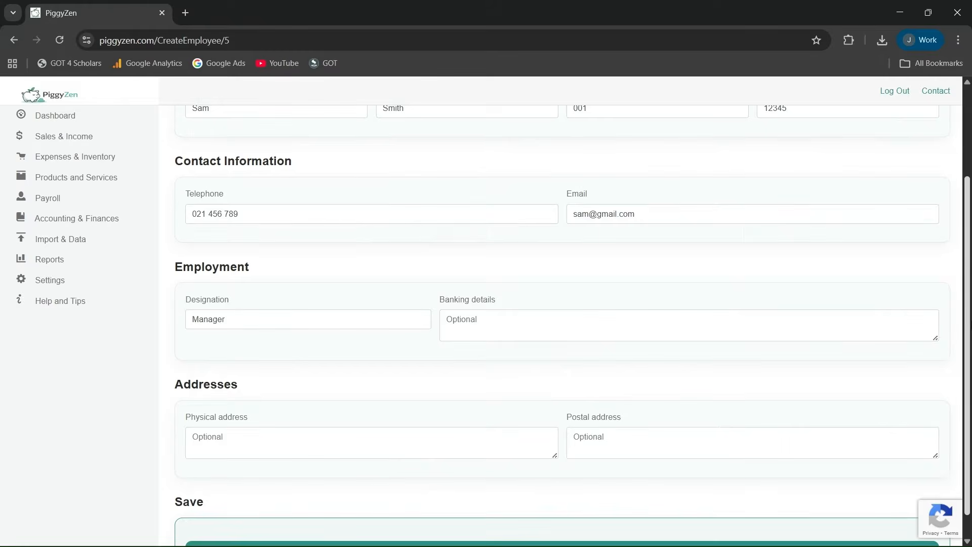
pyautogui.scroll(-1, 563, 304)
pyautogui.scroll(4, 947, 194)
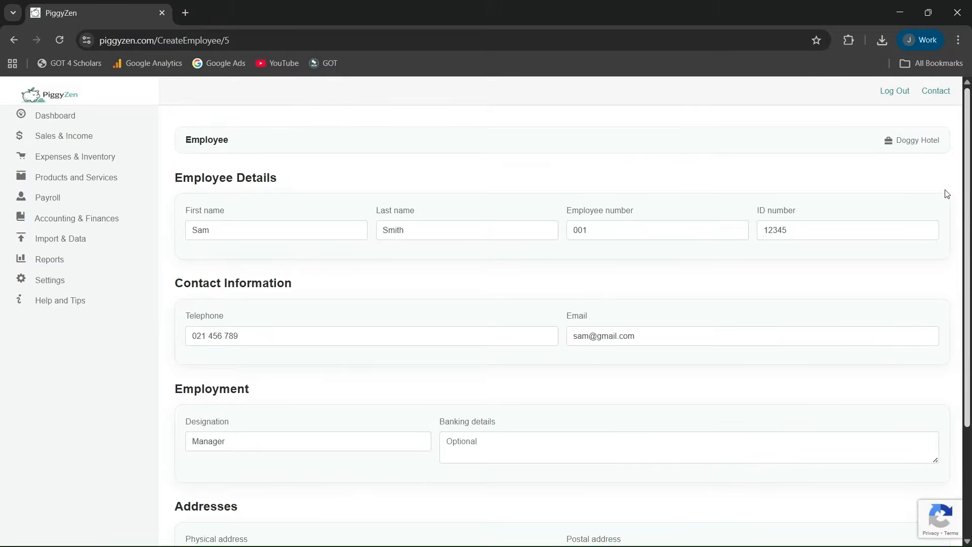
# Step: Start a new payroll deduction/contribution account and name it "UIF (Employee)"
pyautogui.click(58, 204)
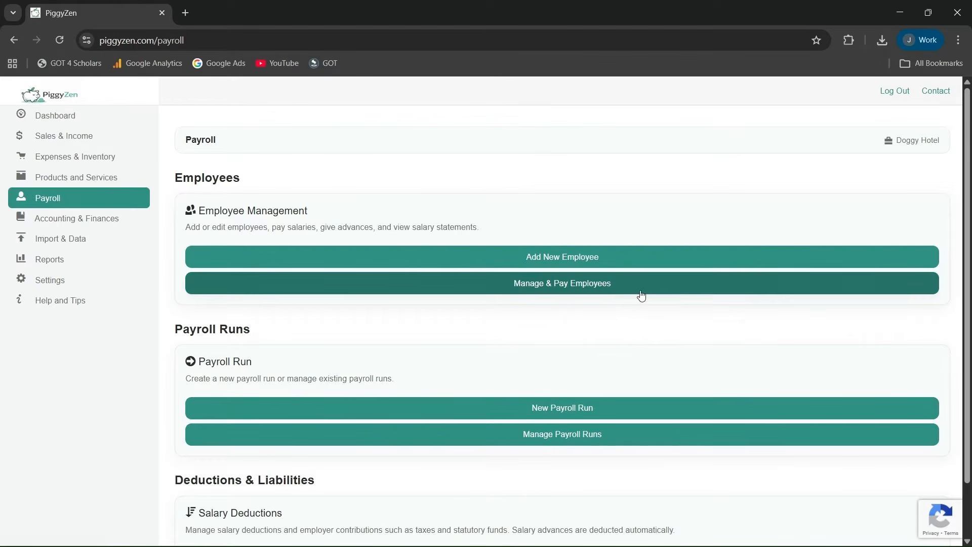
pyautogui.moveTo(971, 198); pyautogui.dragTo(970, 247)
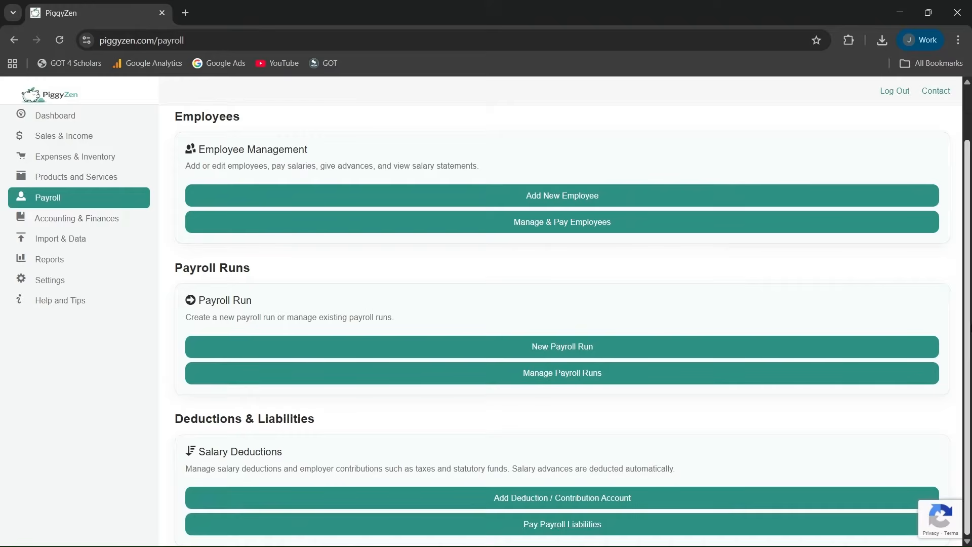
pyautogui.click(525, 500)
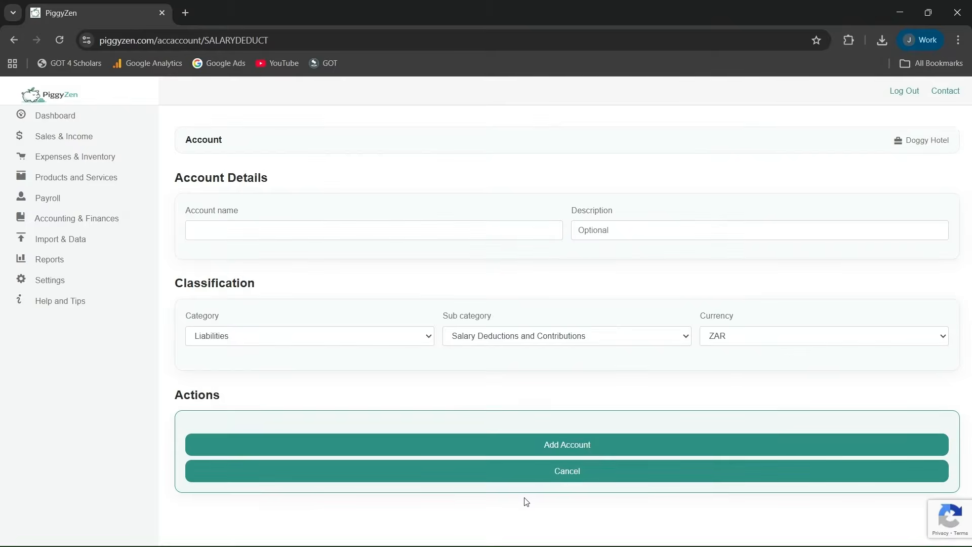
pyautogui.click(273, 229)
pyautogui.write('UIF (')
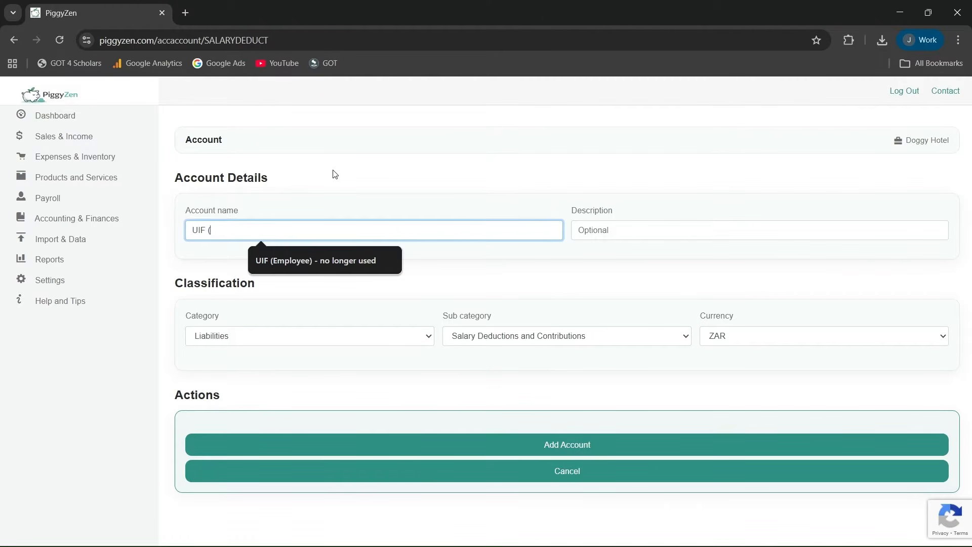
pyautogui.write('Employee)')
pyautogui.click(375, 185)
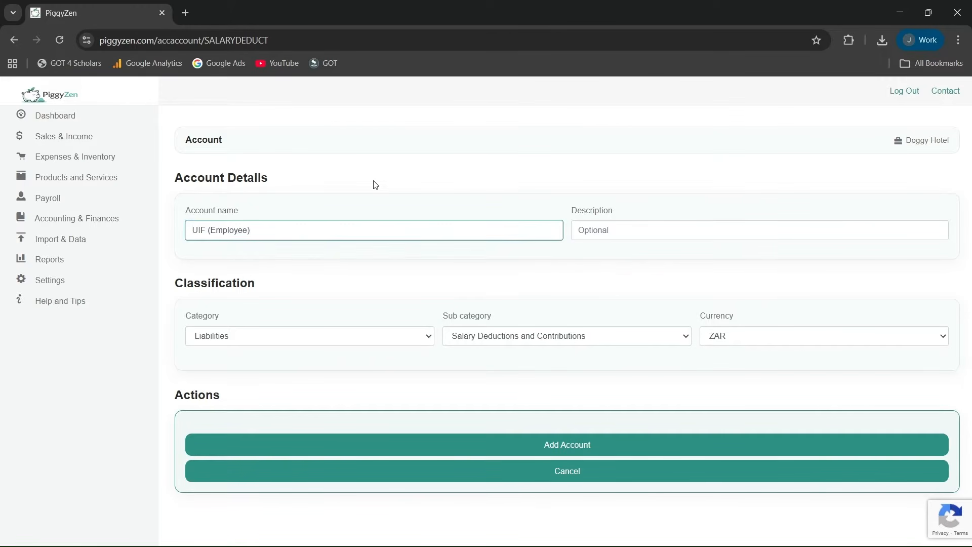
pyautogui.click(273, 231)
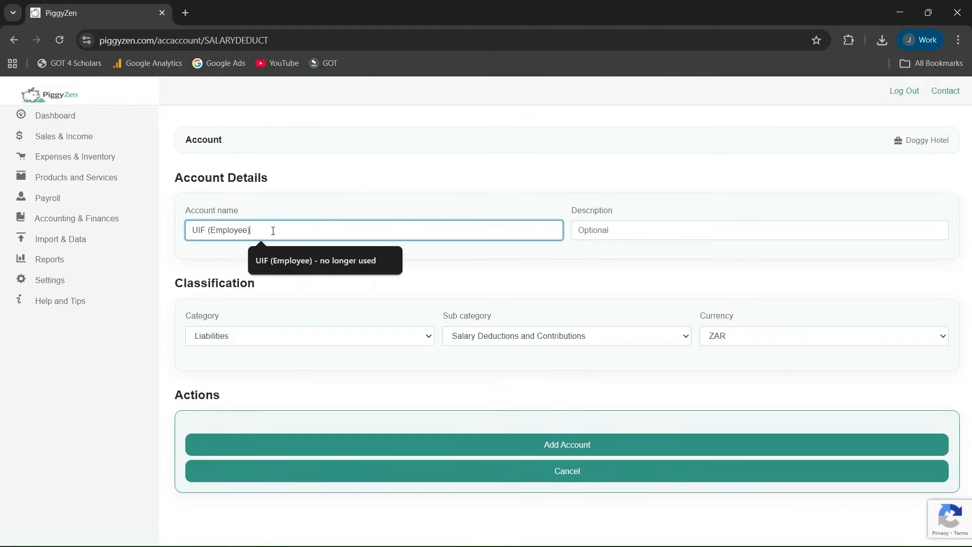
pyautogui.click(449, 176)
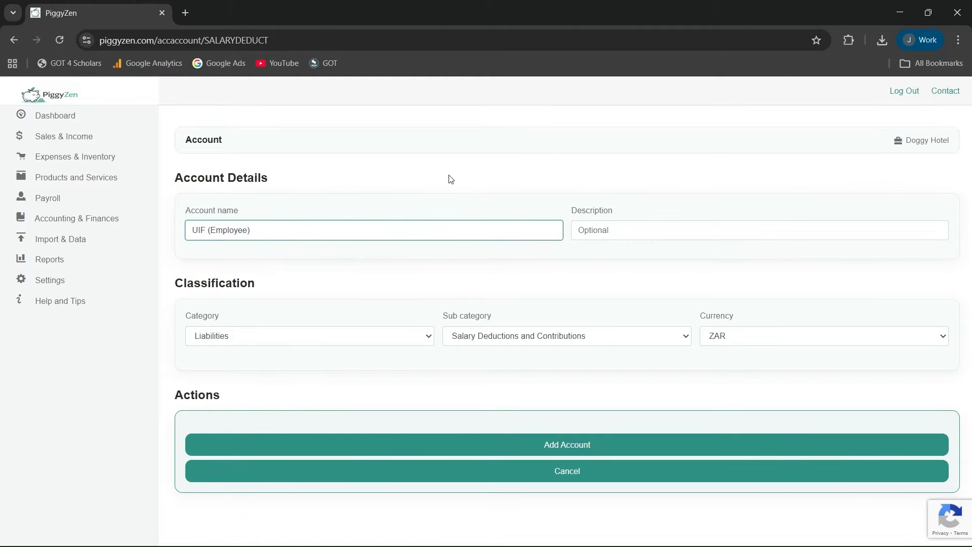
# Step: Give the account the description "UIF Employee" and add it
pyautogui.click(624, 231)
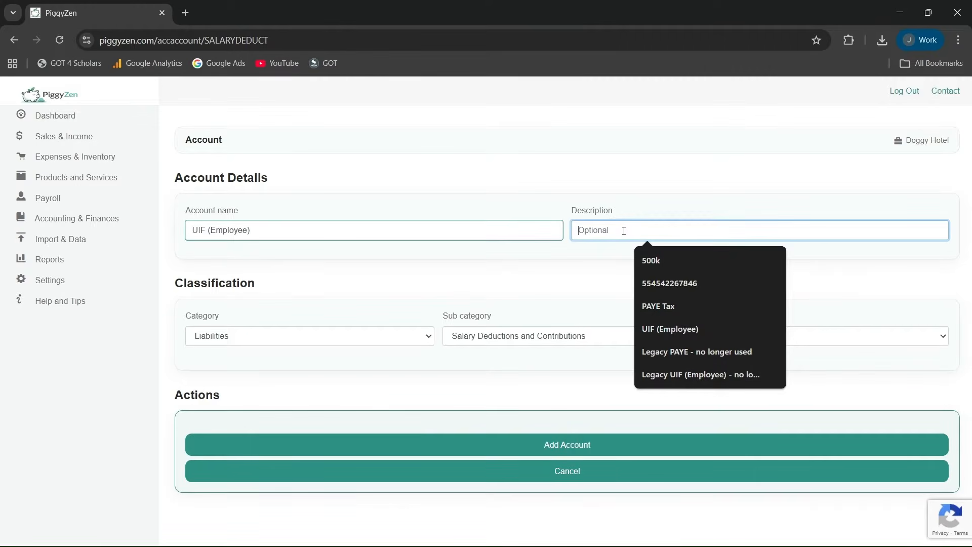
pyautogui.write('UIF')
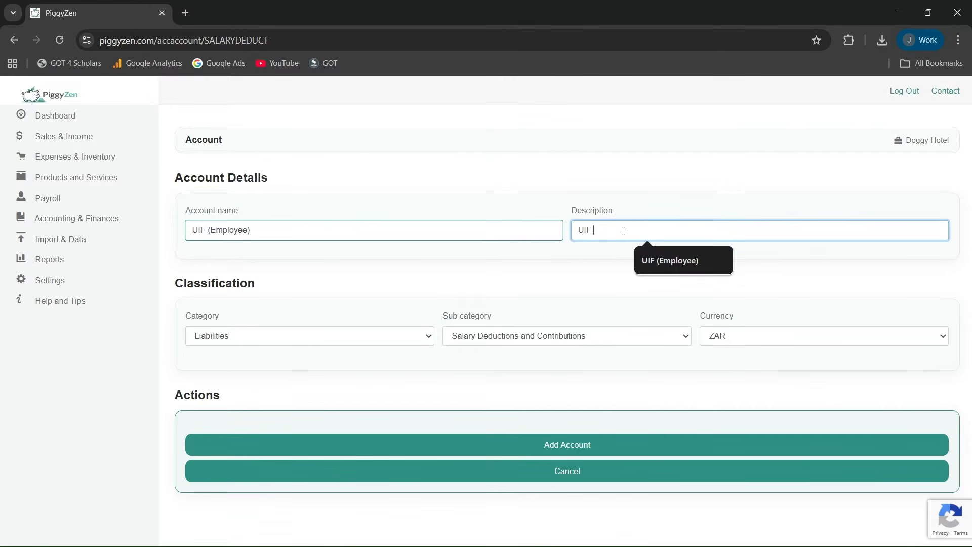
pyautogui.write(' Employee d')
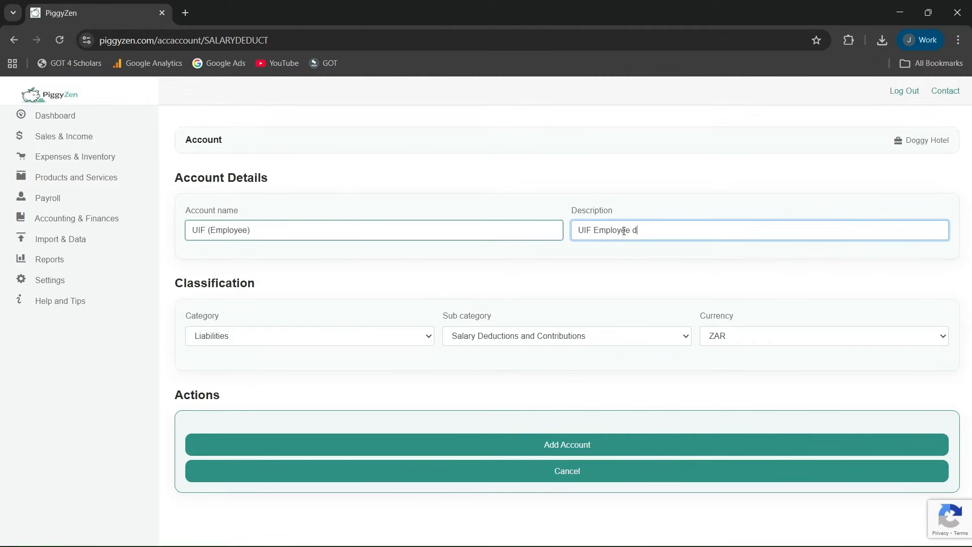
pyautogui.press('BackSpace')
pyautogui.click(549, 447)
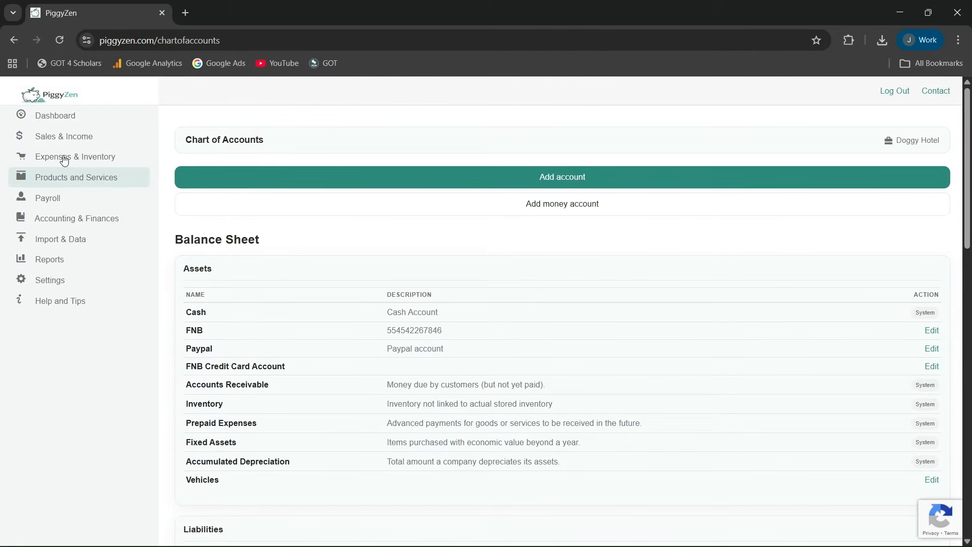
# Step: Start another payroll deduction/contribution account and name it "UIF Employer"
pyautogui.click(43, 202)
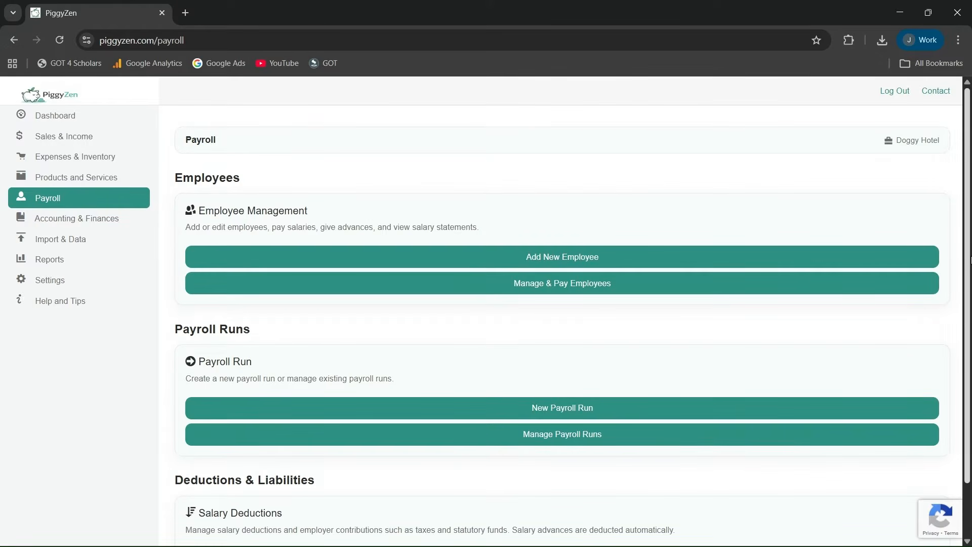
pyautogui.scroll(-1, 853, 451)
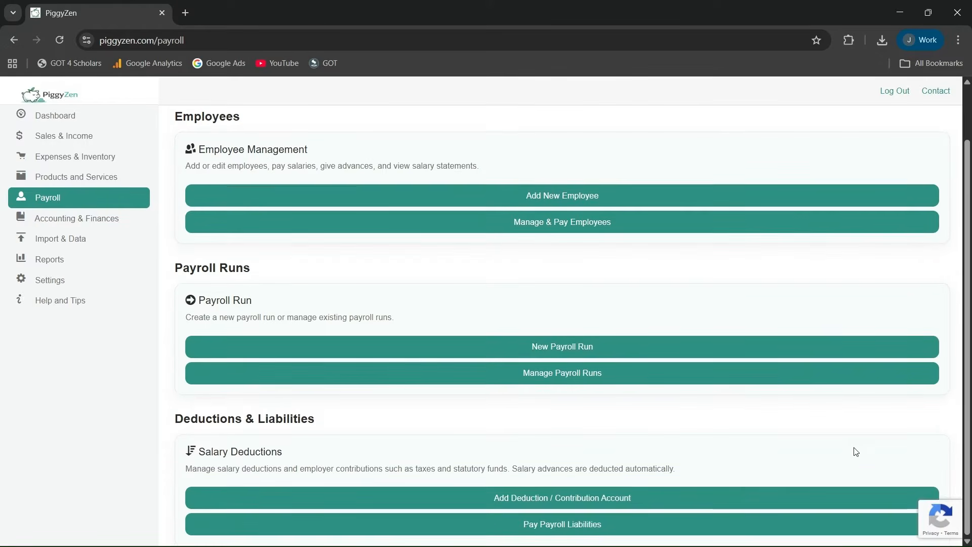
pyautogui.click(573, 506)
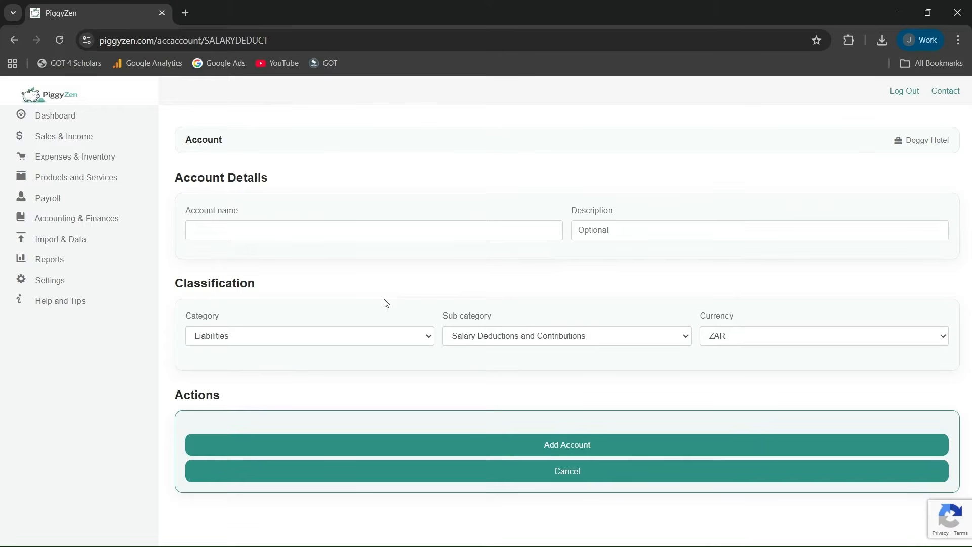
pyautogui.click(338, 228)
pyautogui.write('UIF ')
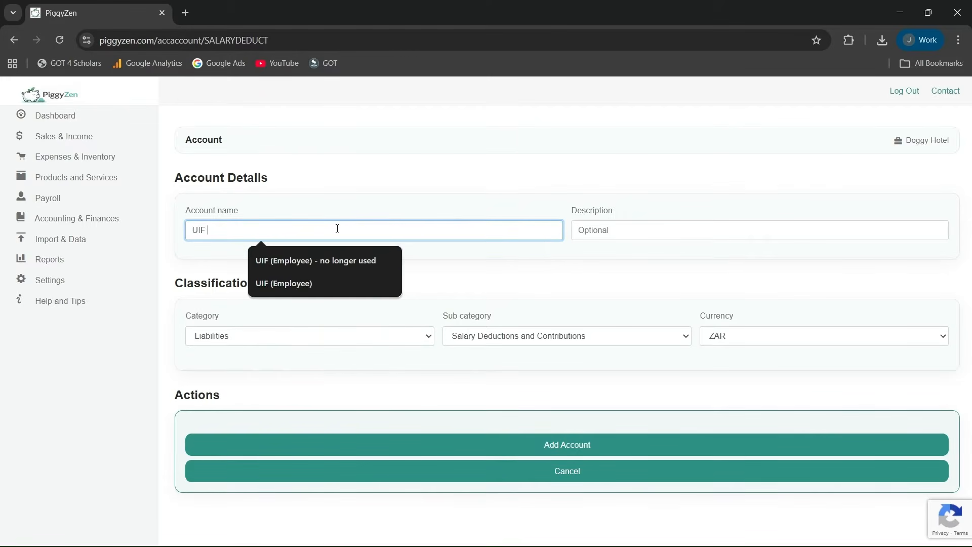
pyautogui.write('Employer')
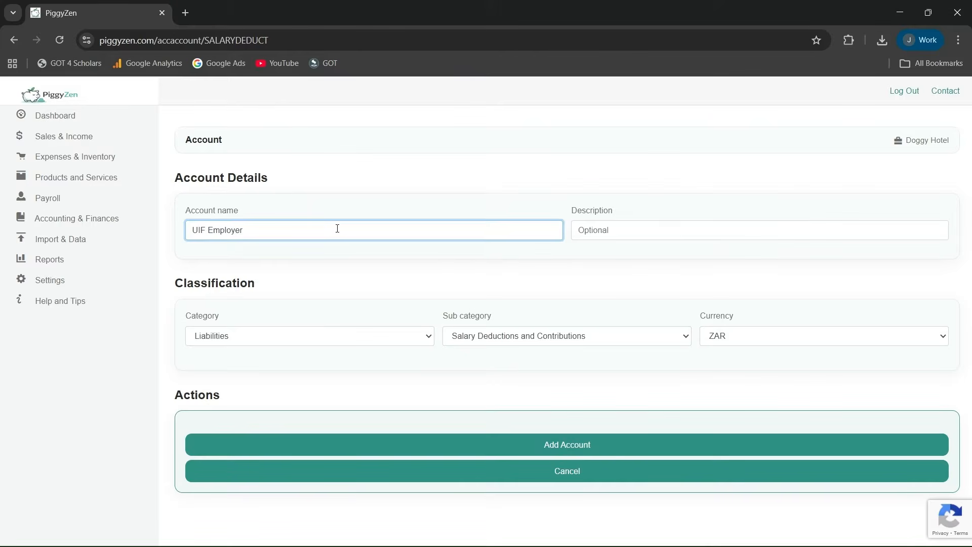
# Step: Give the account the description "UIF Employer Contribution" and add it
pyautogui.click(683, 237)
pyautogui.write('UI')
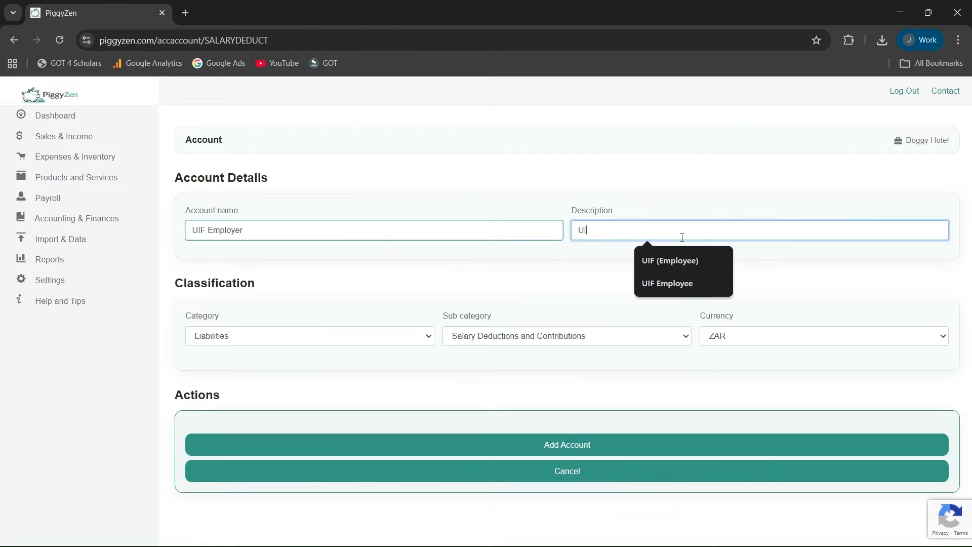
pyautogui.write('F Employer')
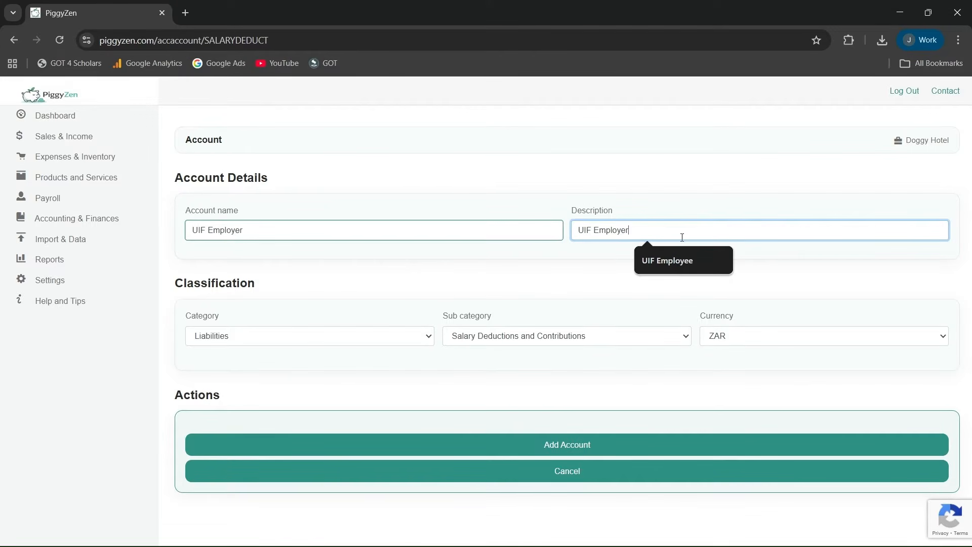
pyautogui.write(' Contri')
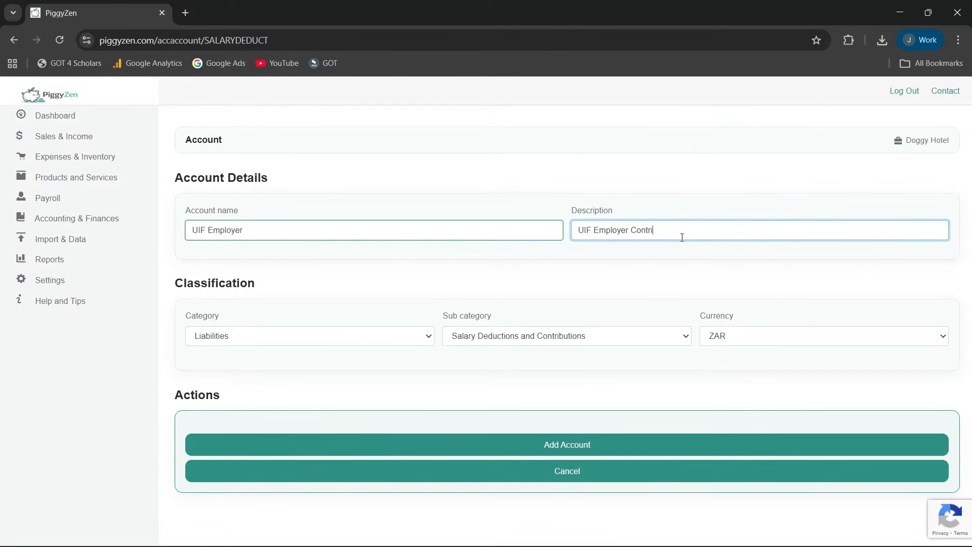
pyautogui.write('bution')
pyautogui.click(521, 445)
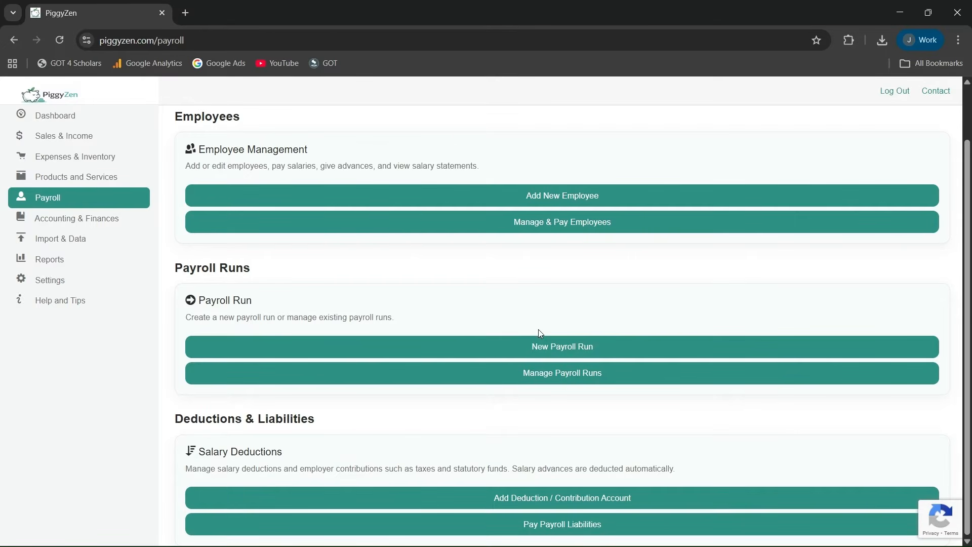
# Step: Start a new payroll run and set its run date to 2026/01/26
pyautogui.click(524, 343)
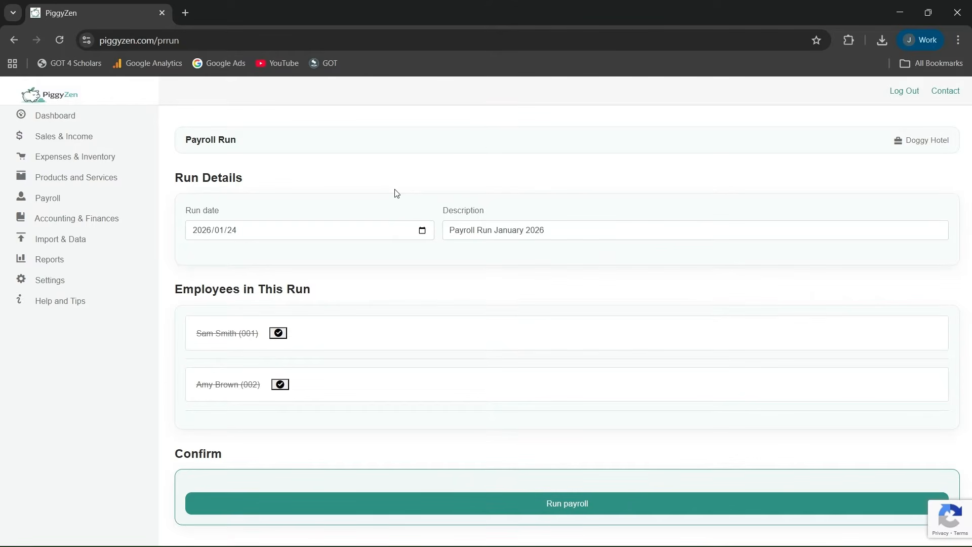
pyautogui.click(423, 232)
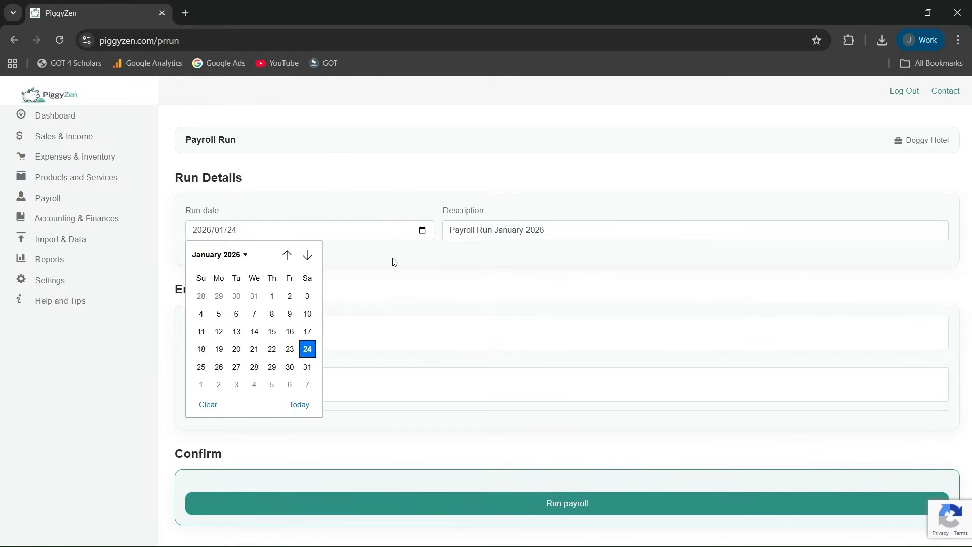
pyautogui.click(218, 367)
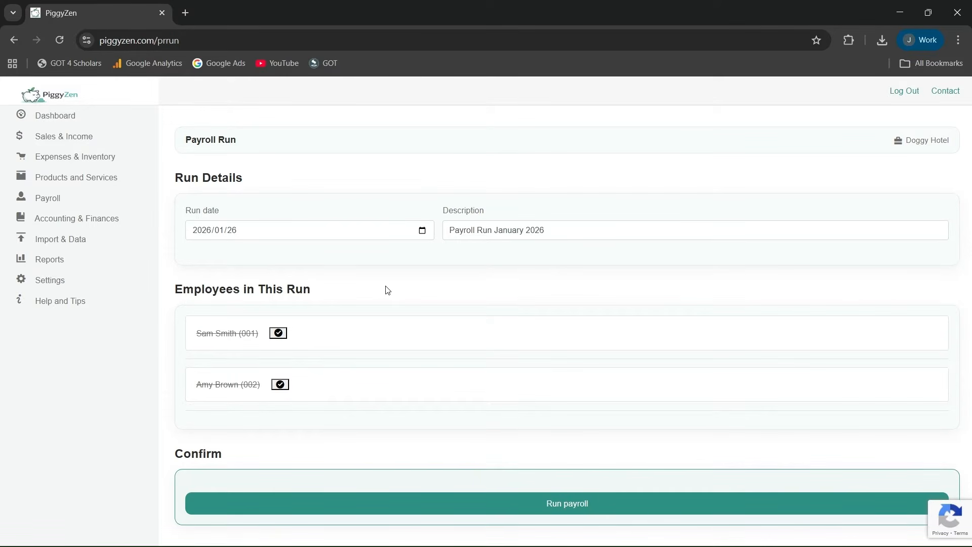
# Step: Include the first employee in the payroll run and add a "Monthly Salary" payment with a rate of 20000
pyautogui.click(278, 333)
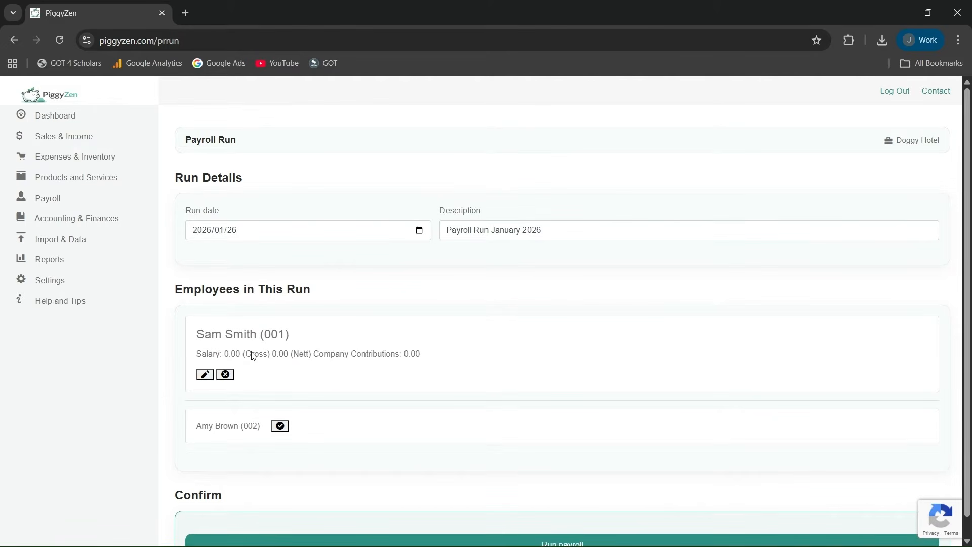
pyautogui.click(205, 375)
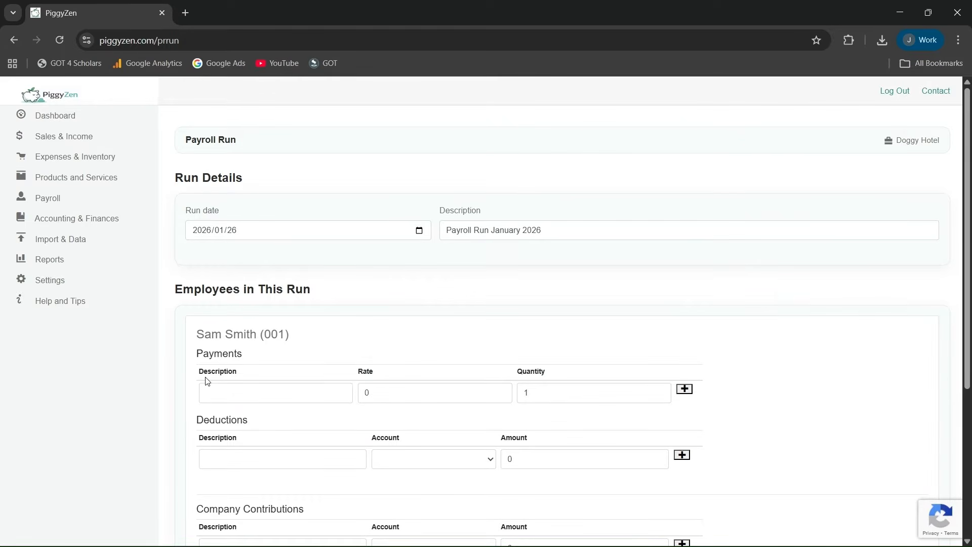
pyautogui.moveTo(971, 238); pyautogui.dragTo(971, 327)
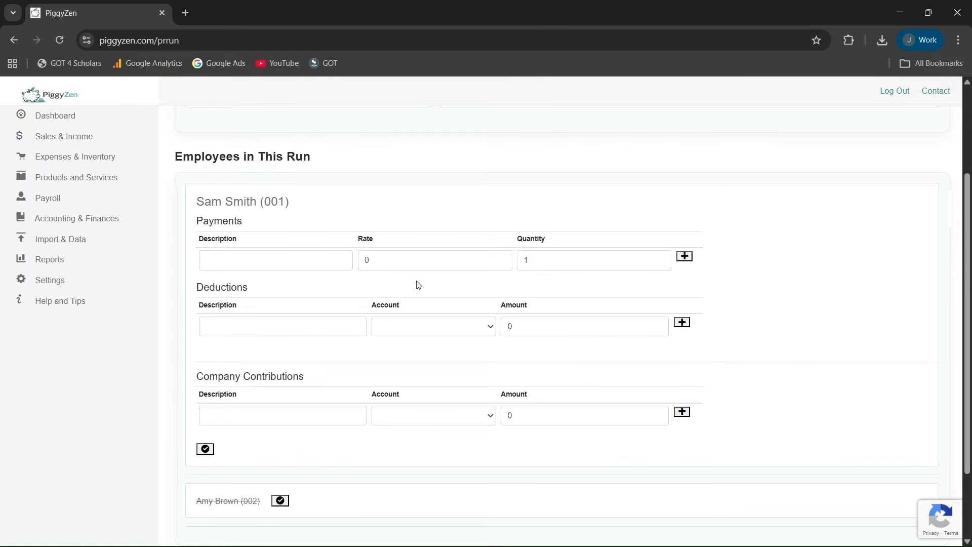
pyautogui.click(271, 265)
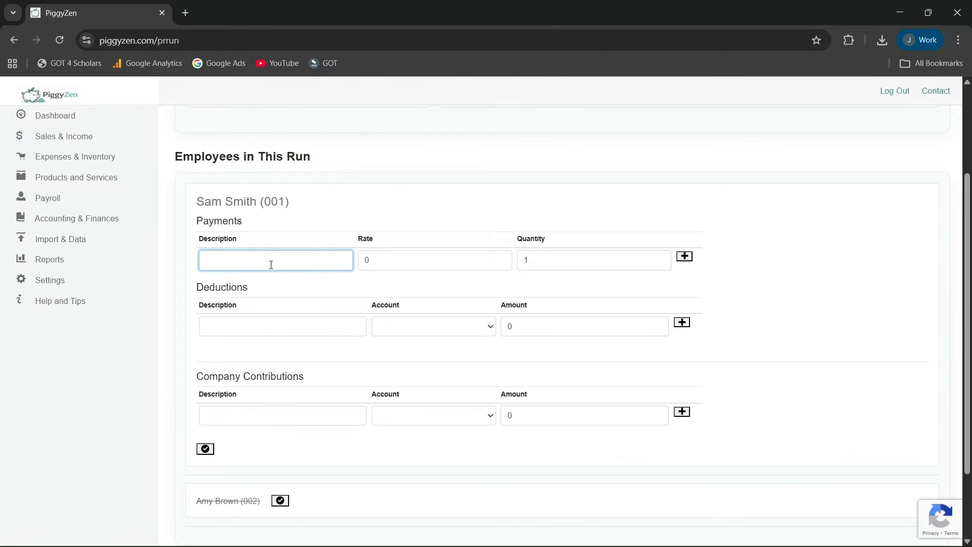
pyautogui.write('Monthly Salary')
pyautogui.press('Tab')
pyautogui.write('20')
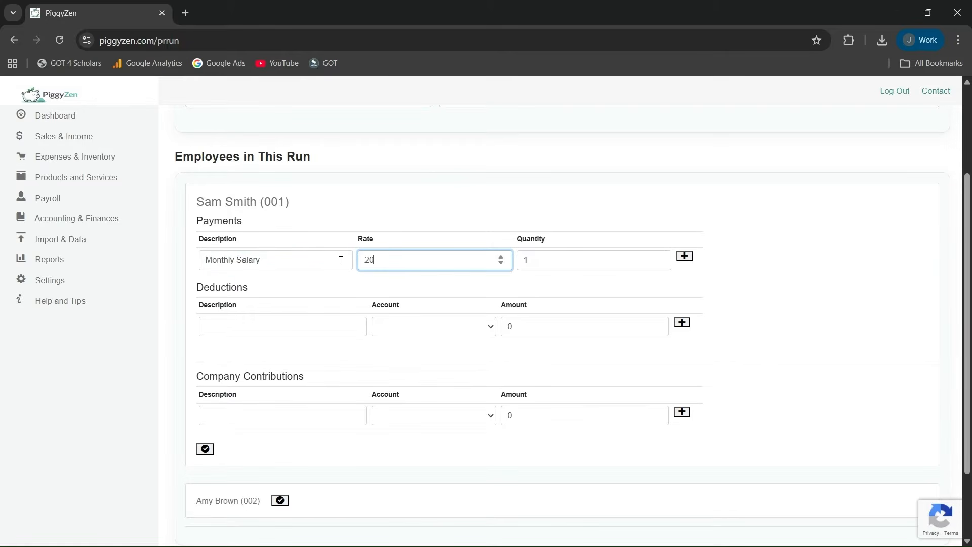
pyautogui.write('000')
pyautogui.click(685, 258)
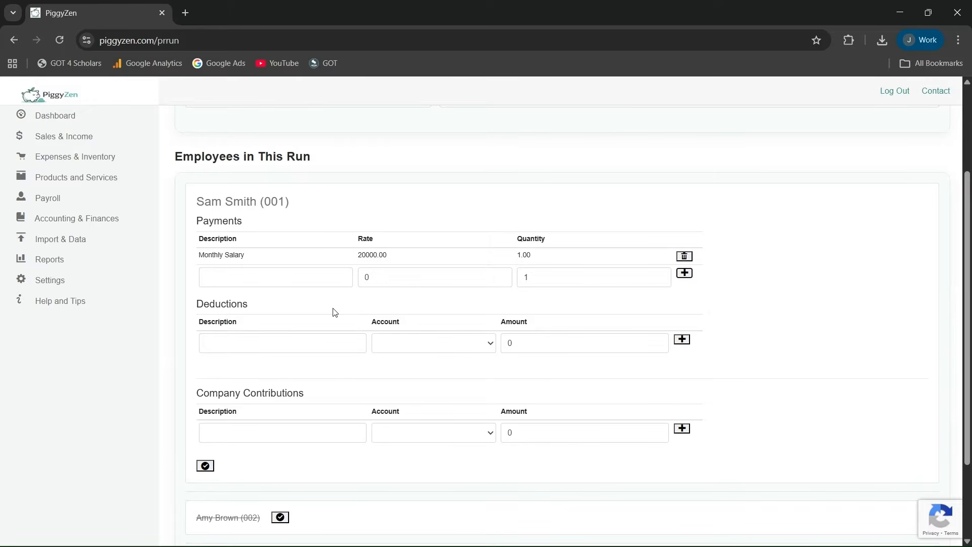
# Step: Add a "PAYE" deduction of 2000 on the PAYE account for the first employee
pyautogui.click(281, 344)
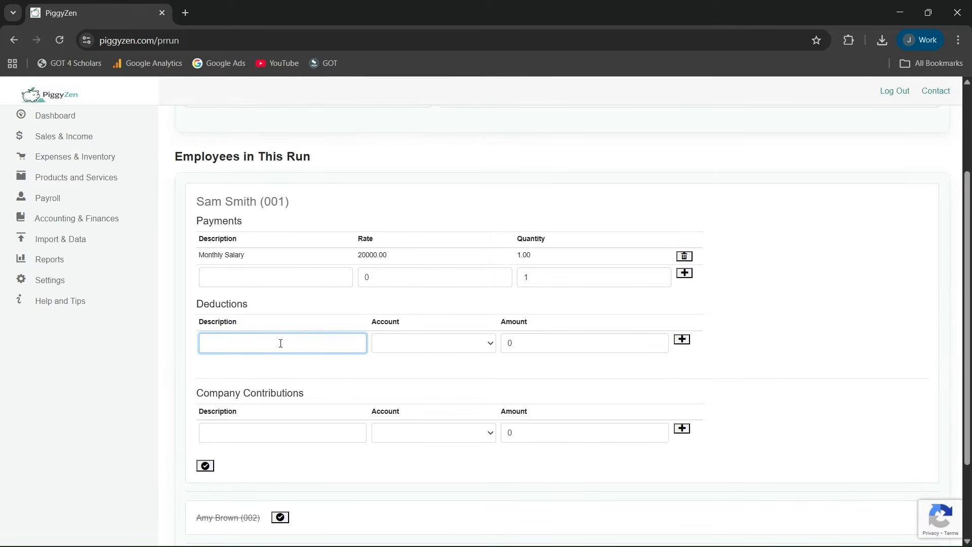
pyautogui.write('PAYE')
pyautogui.click(433, 346)
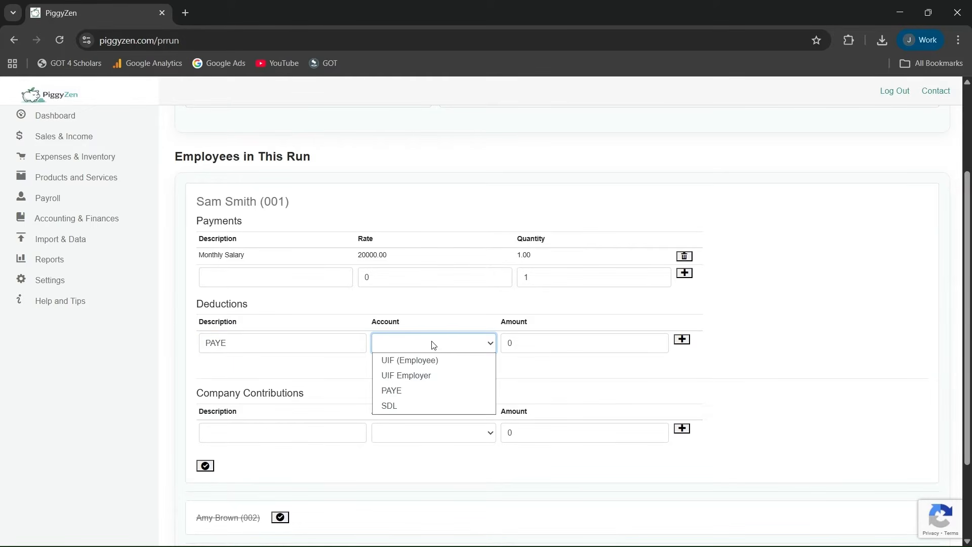
pyautogui.click(428, 393)
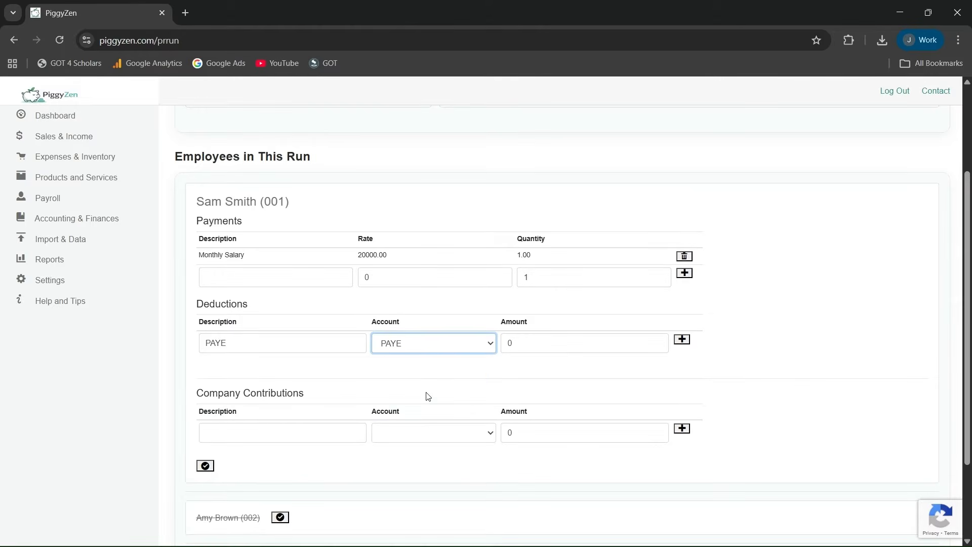
pyautogui.press('Tab')
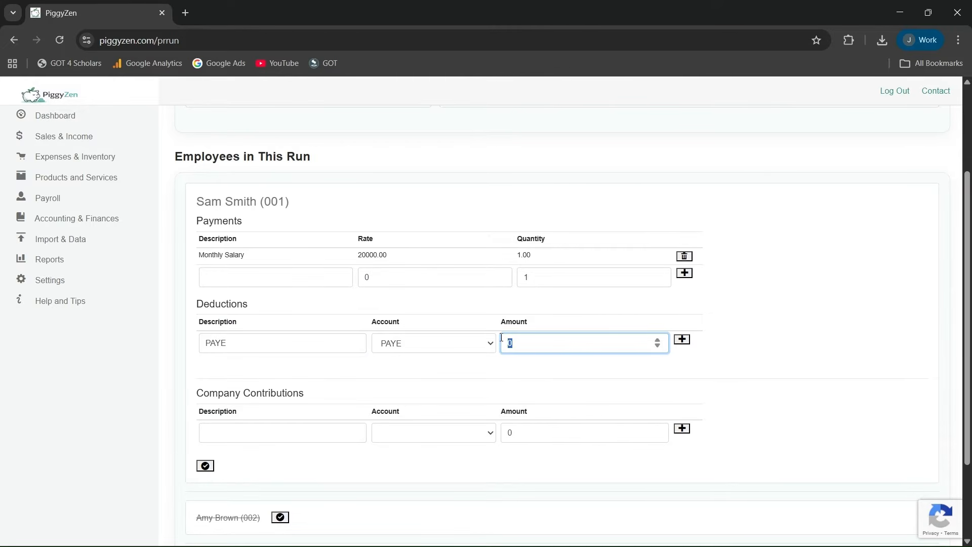
pyautogui.write('2000')
pyautogui.click(682, 340)
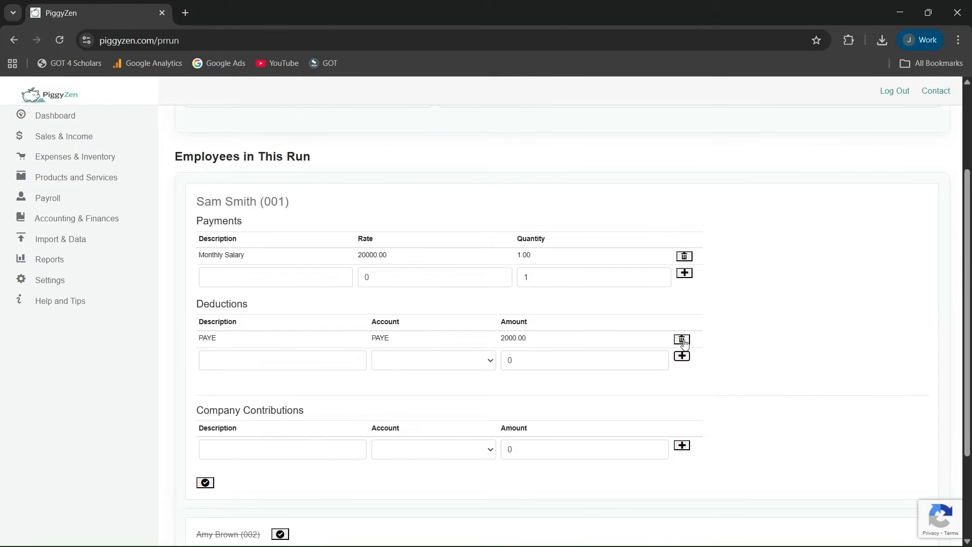
# Step: Add a "UIF (Employee)" deduction of 170 on the UIF (Employee) account for the first employee
pyautogui.click(339, 362)
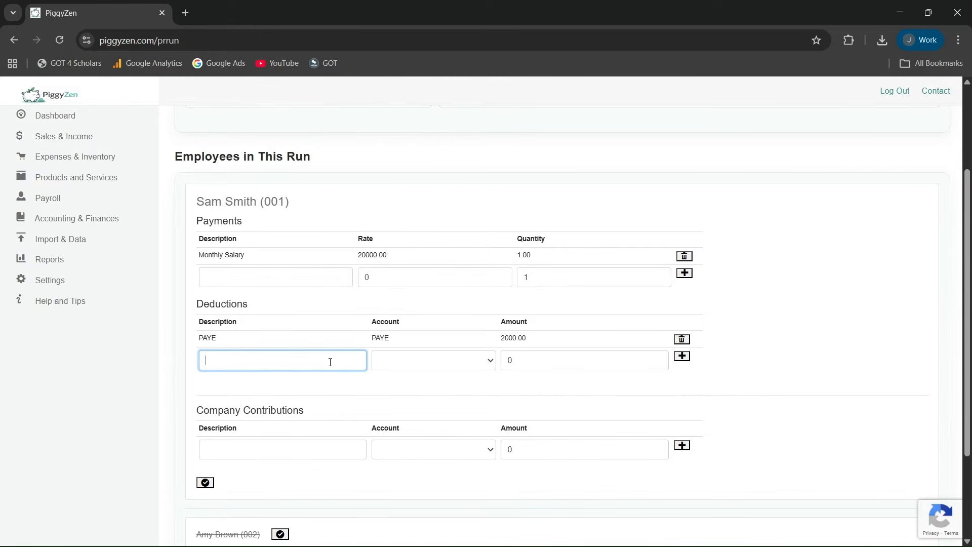
pyautogui.click(405, 358)
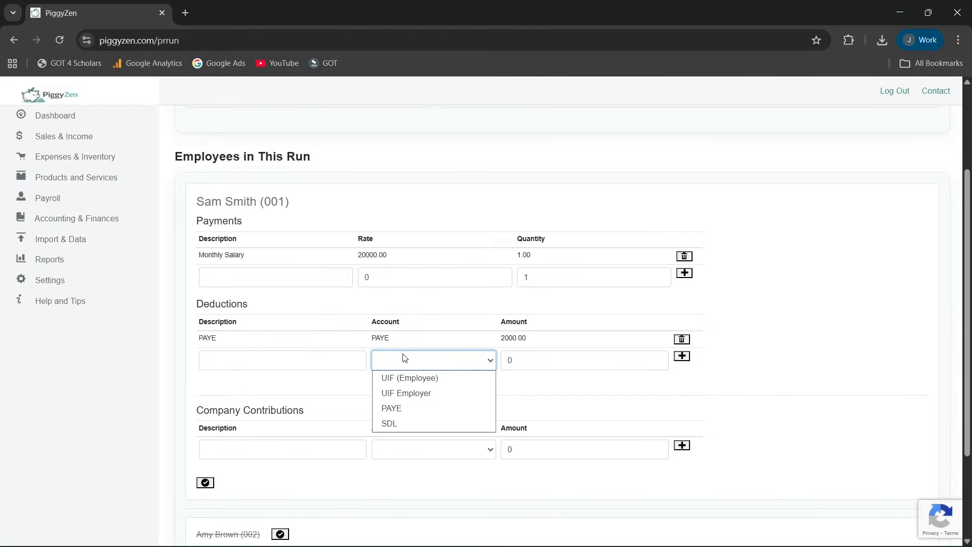
pyautogui.click(411, 378)
pyautogui.click(304, 360)
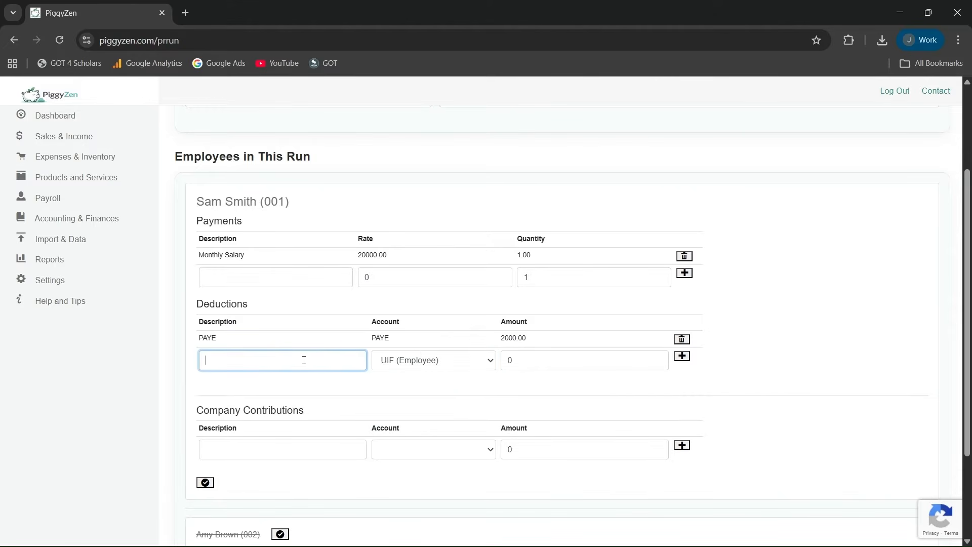
pyautogui.write('UIF (Employee)')
pyautogui.press('Tab')
pyautogui.press('Tab')
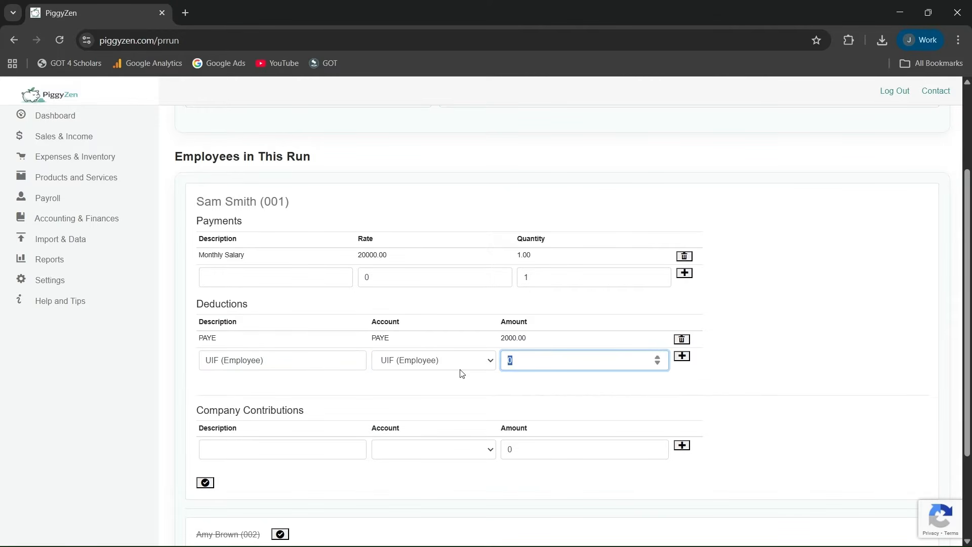
pyautogui.write('170')
pyautogui.click(683, 357)
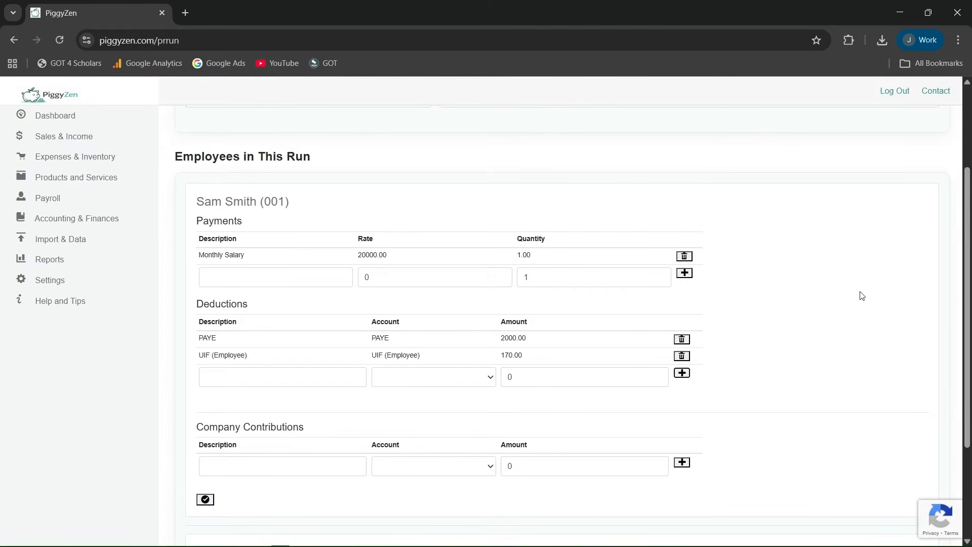
# Step: Add a "UIF (Employer)" company contribution of 170 on the UIF Employer account for the first employee
pyautogui.scroll(-1, 430, 388)
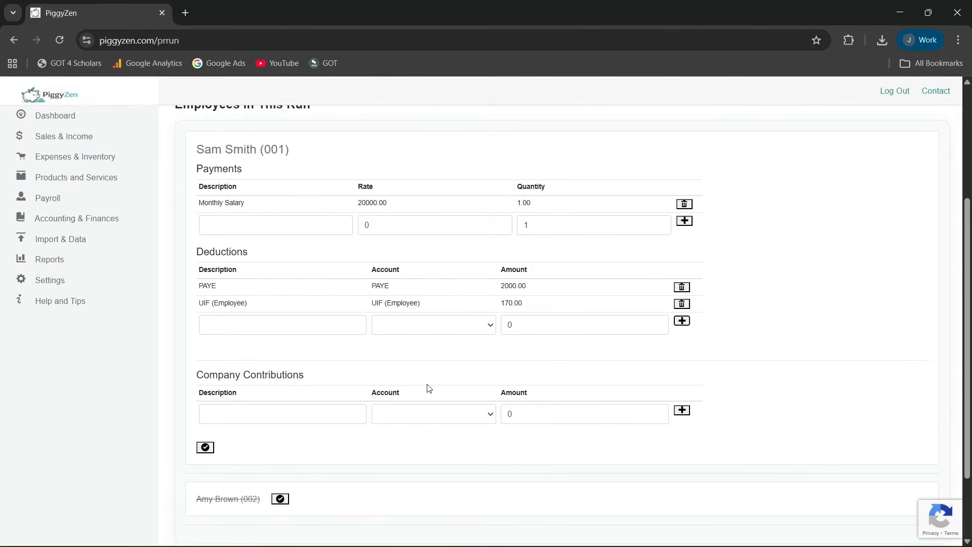
pyautogui.click(280, 412)
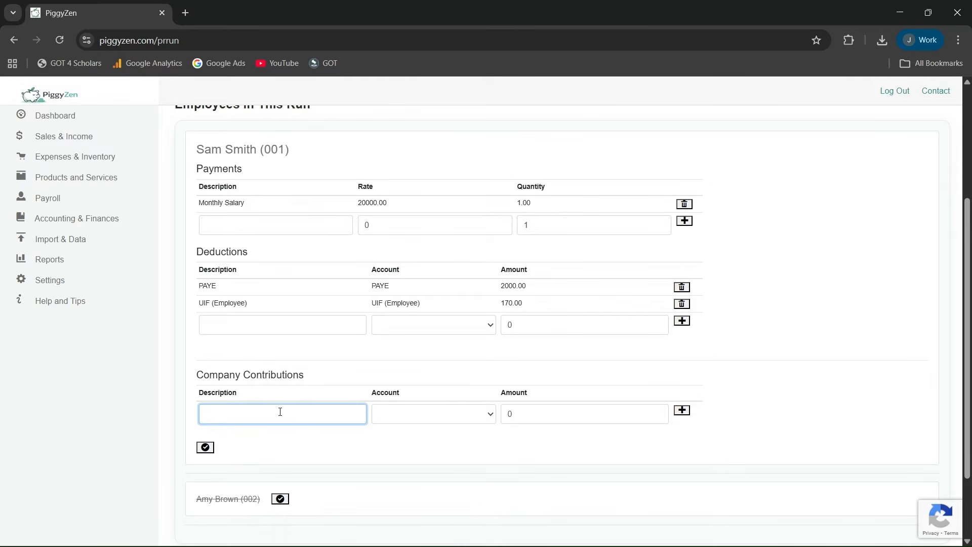
pyautogui.write('UIF (Employer)')
pyautogui.click(438, 421)
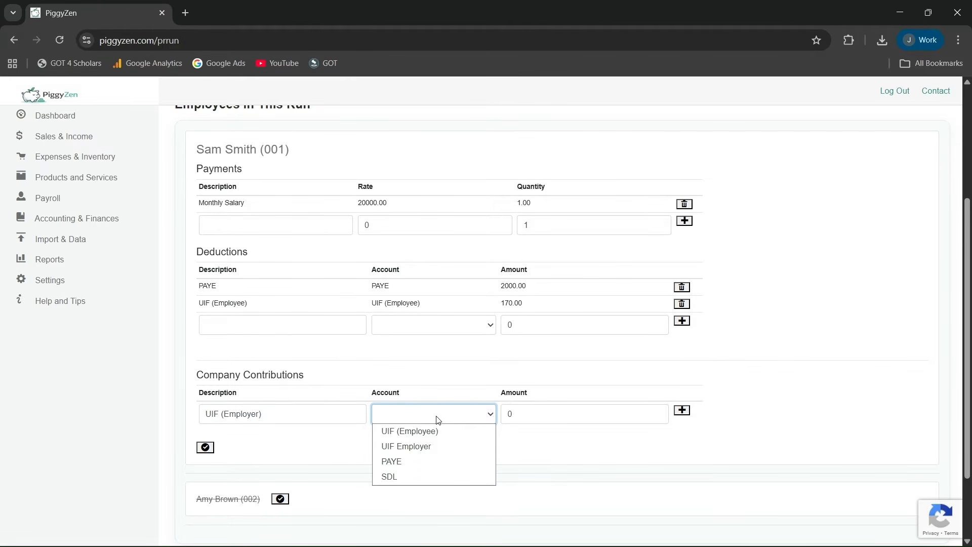
pyautogui.click(435, 447)
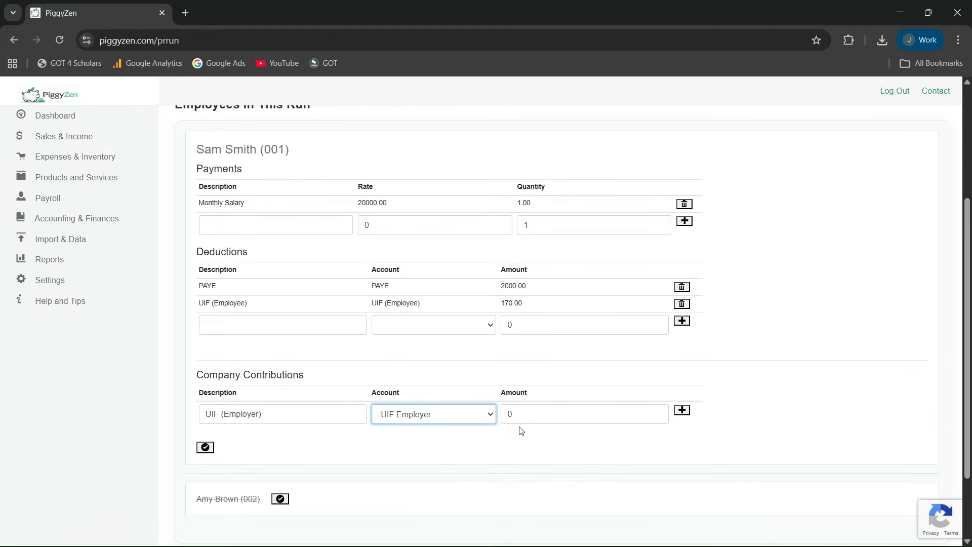
pyautogui.click(539, 408)
pyautogui.press('BackSpace')
pyautogui.write('1')
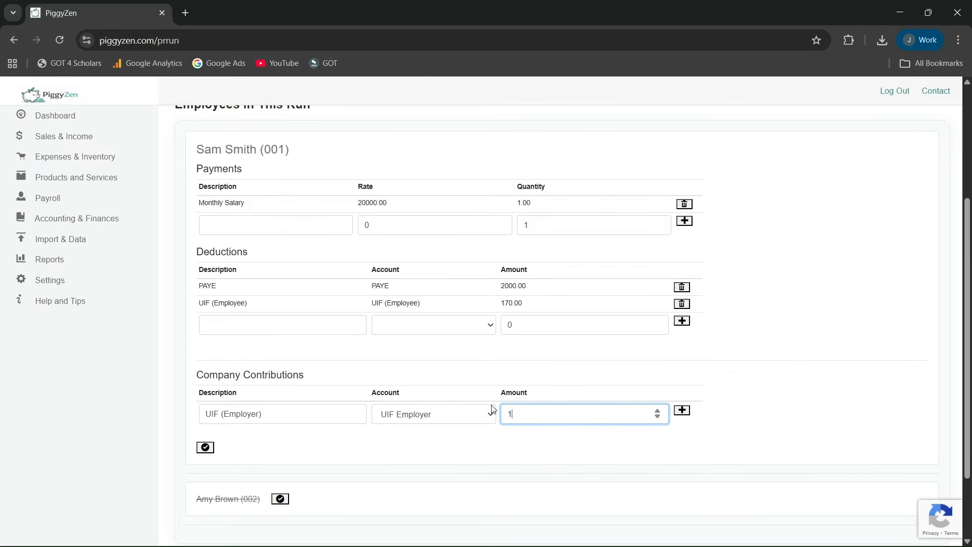
pyautogui.write('70')
pyautogui.click(682, 412)
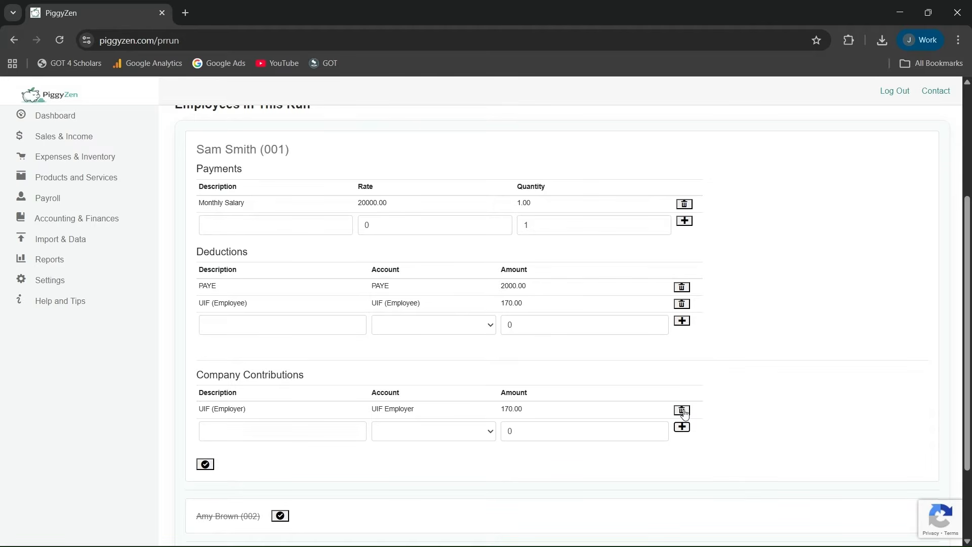
# Step: Add an "SDL" company contribution of 200 on the SDL account and confirm the first employee's payroll entries
pyautogui.click(239, 435)
pyautogui.write('S')
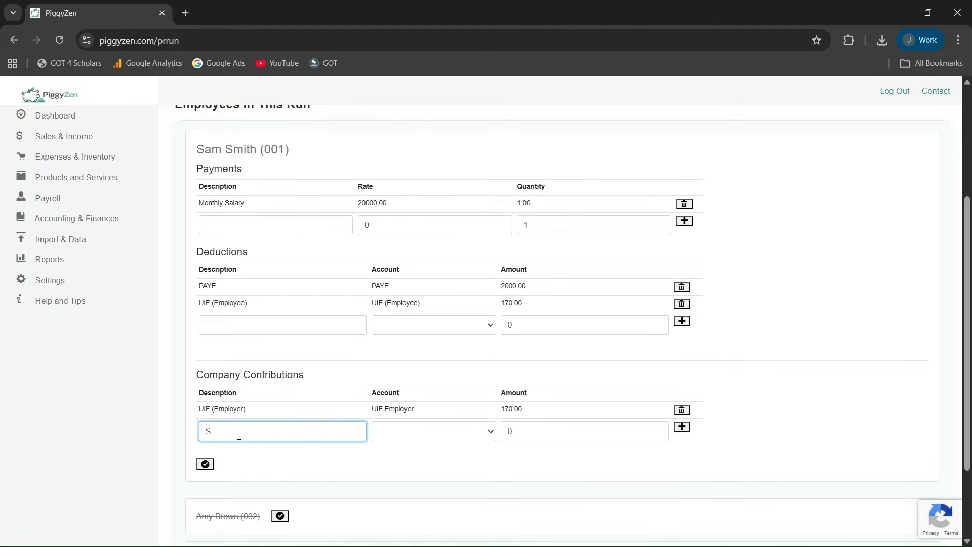
pyautogui.write('DL')
pyautogui.click(410, 428)
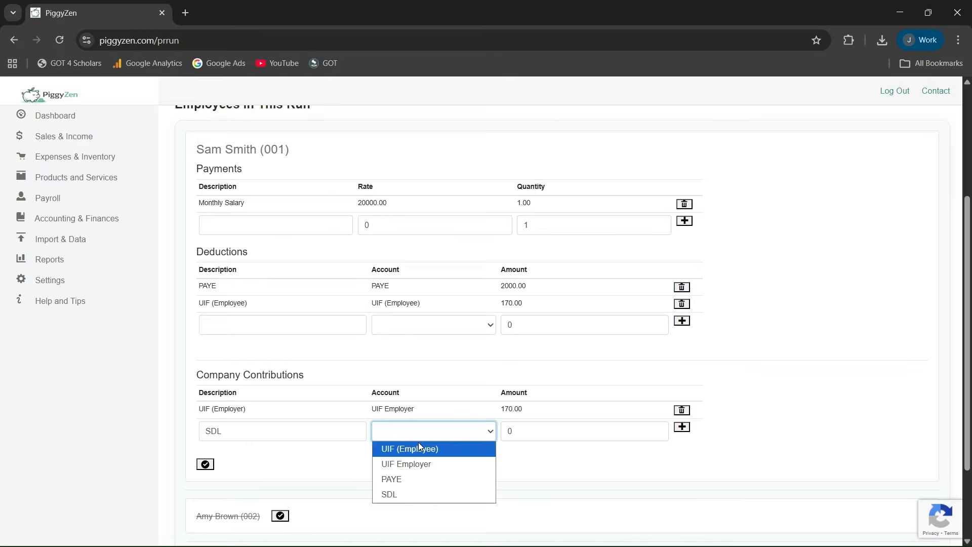
pyautogui.click(417, 494)
pyautogui.press('Tab')
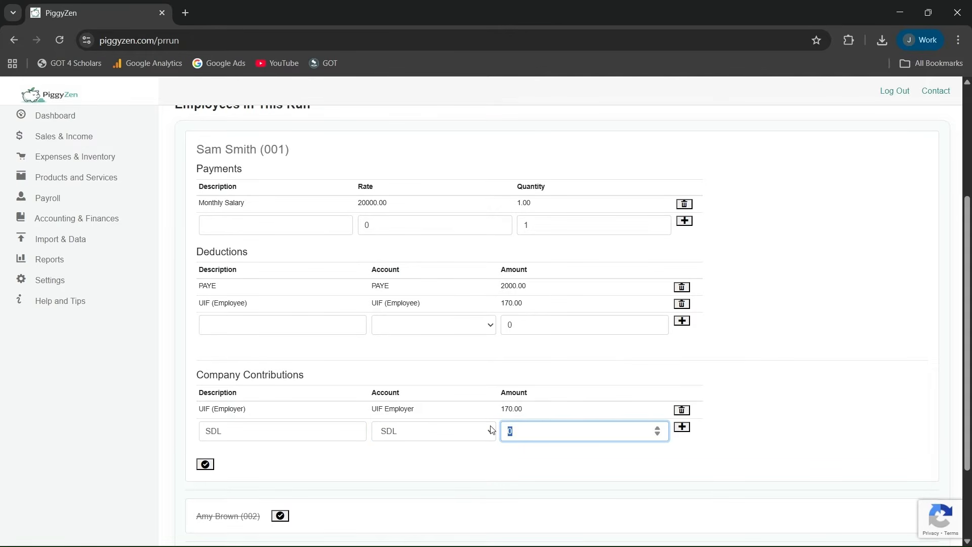
pyautogui.write('200')
pyautogui.click(682, 428)
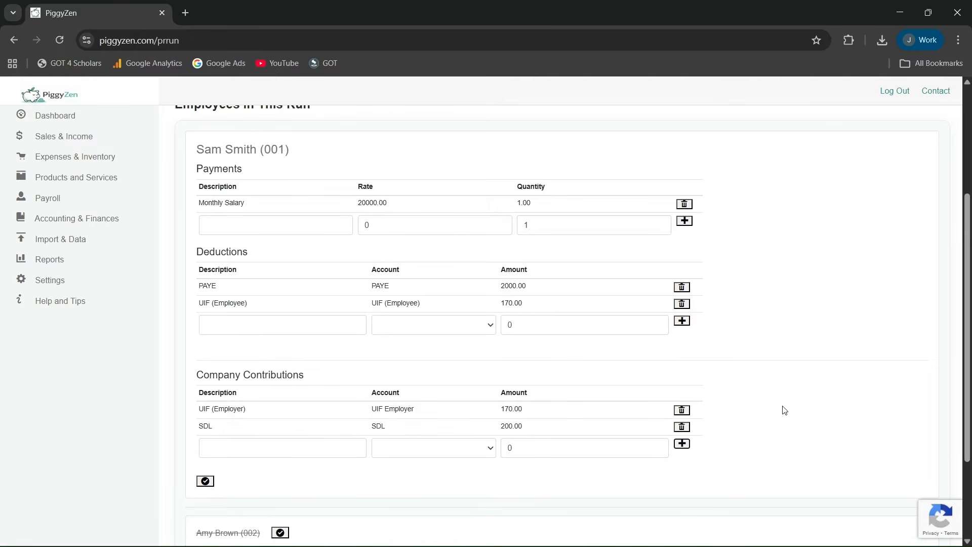
pyautogui.click(205, 481)
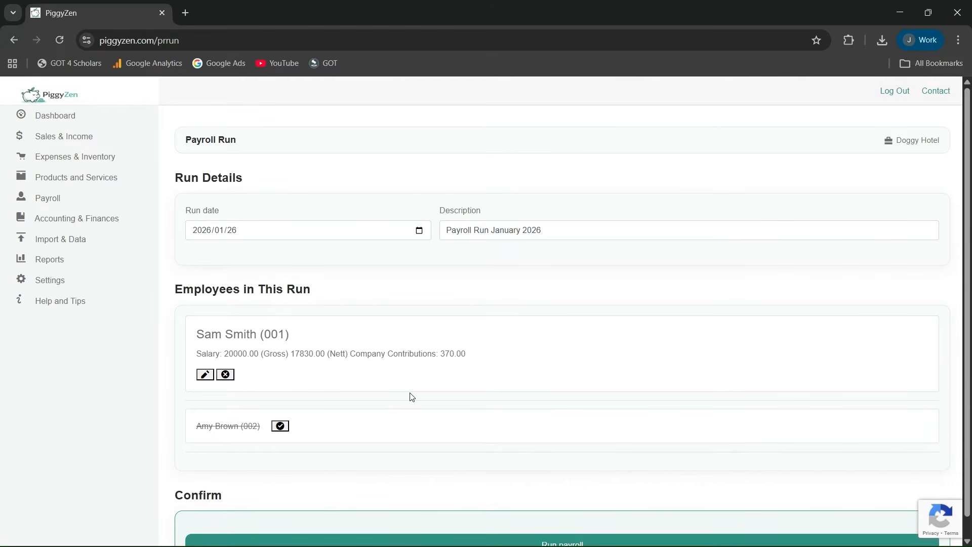
# Step: Include the second employee in the run and add a "Normal Hours" payment with rate 300 and quantity 10
pyautogui.click(281, 426)
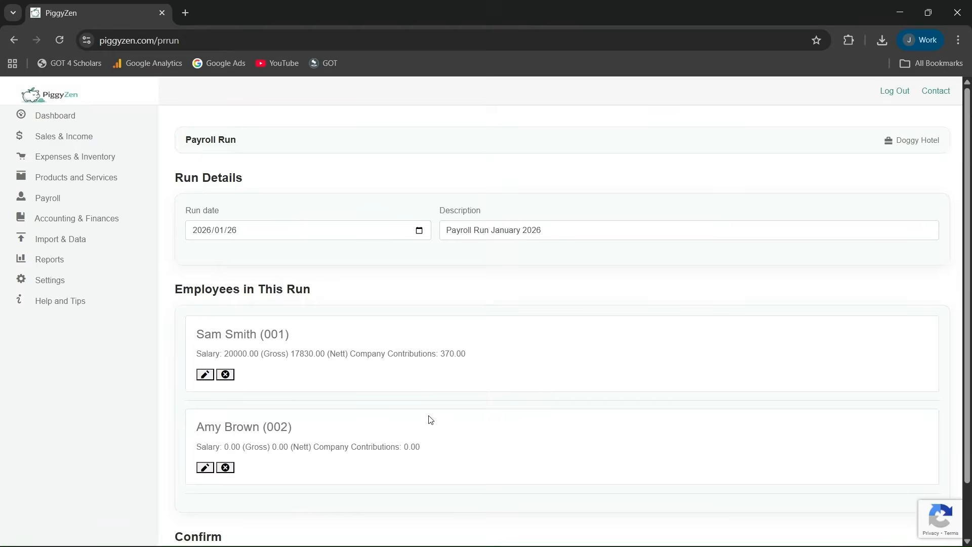
pyautogui.click(205, 468)
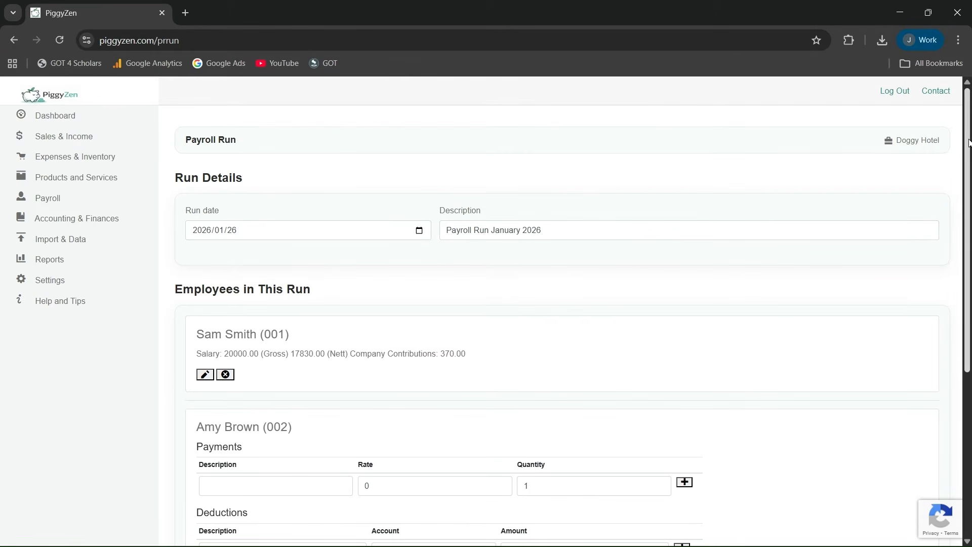
pyautogui.moveTo(969, 142); pyautogui.dragTo(969, 229)
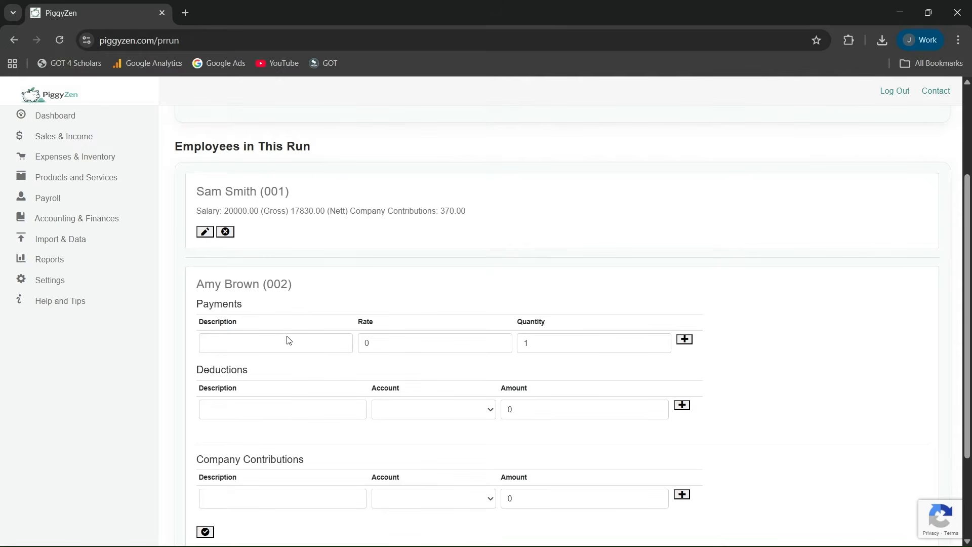
pyautogui.click(289, 349)
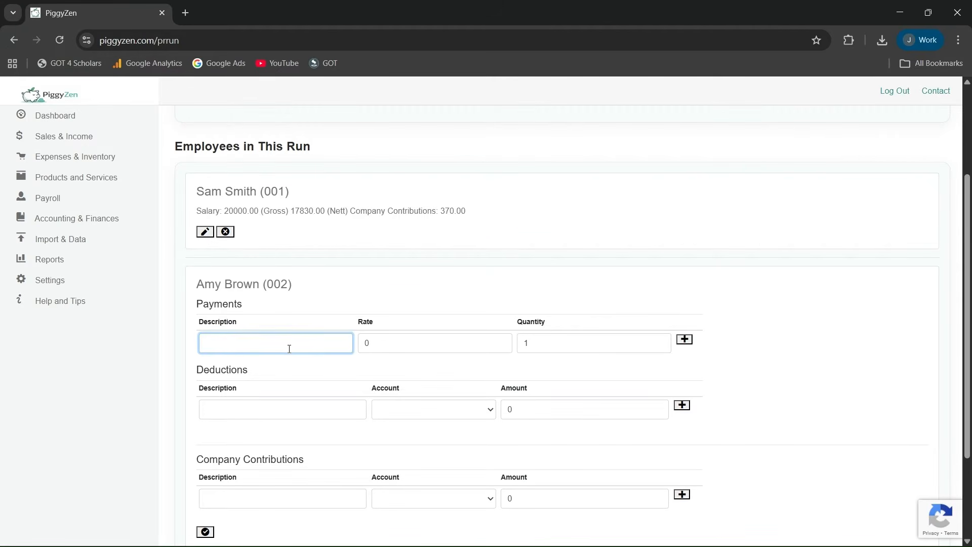
pyautogui.write('Normal Hours')
pyautogui.click(379, 343)
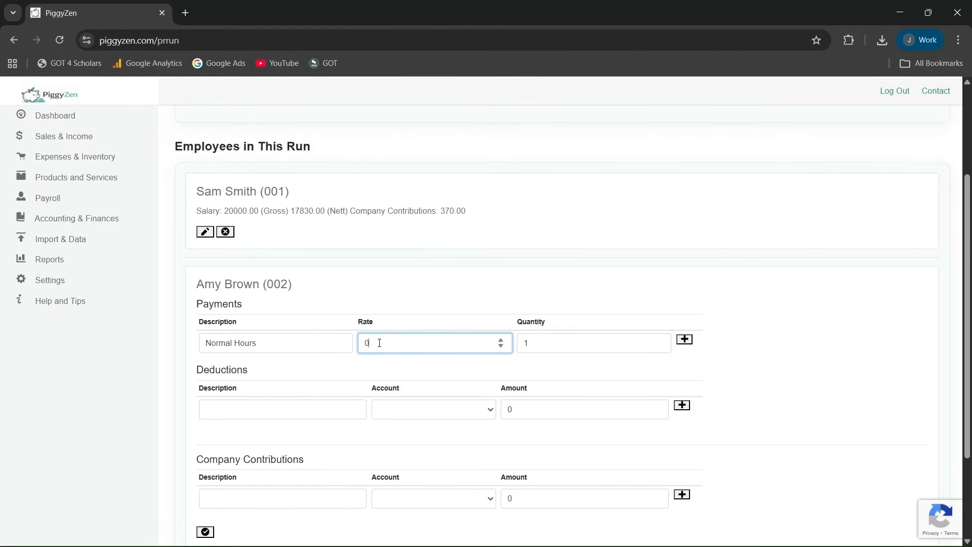
pyautogui.moveTo(379, 343); pyautogui.dragTo(340, 343)
pyautogui.write('300')
pyautogui.click(547, 346)
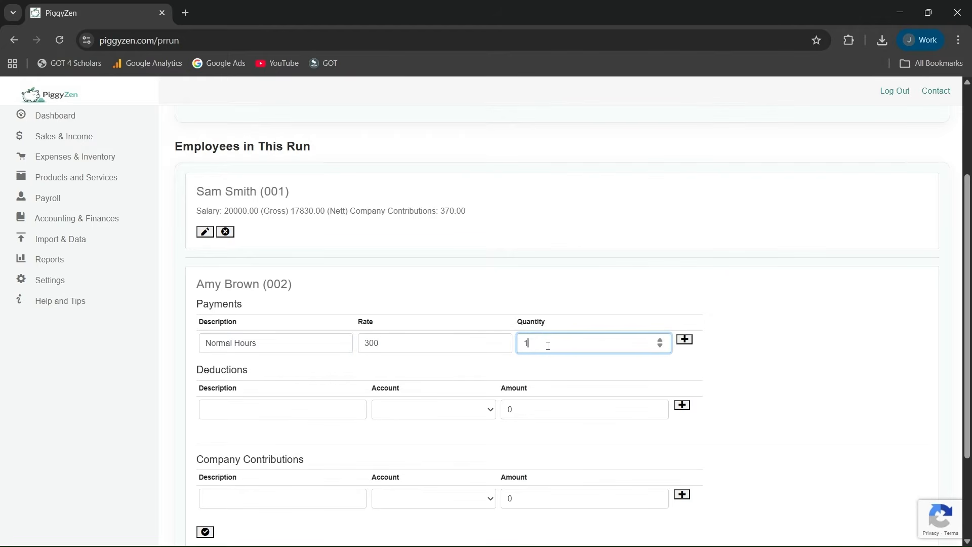
pyautogui.write('0')
pyautogui.click(684, 342)
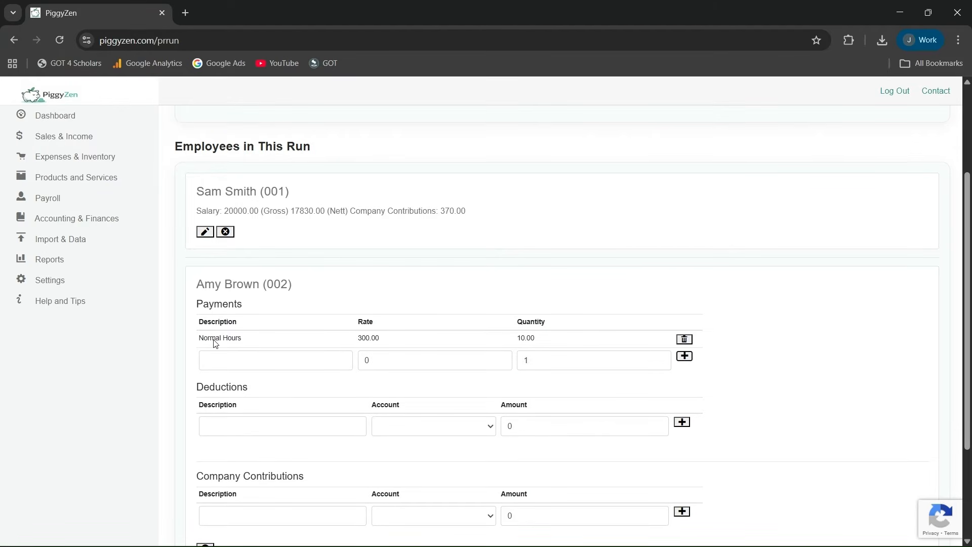
# Step: Add an "Overtime" payment with rate 350 and quantity 5 for the second employee
pyautogui.click(247, 357)
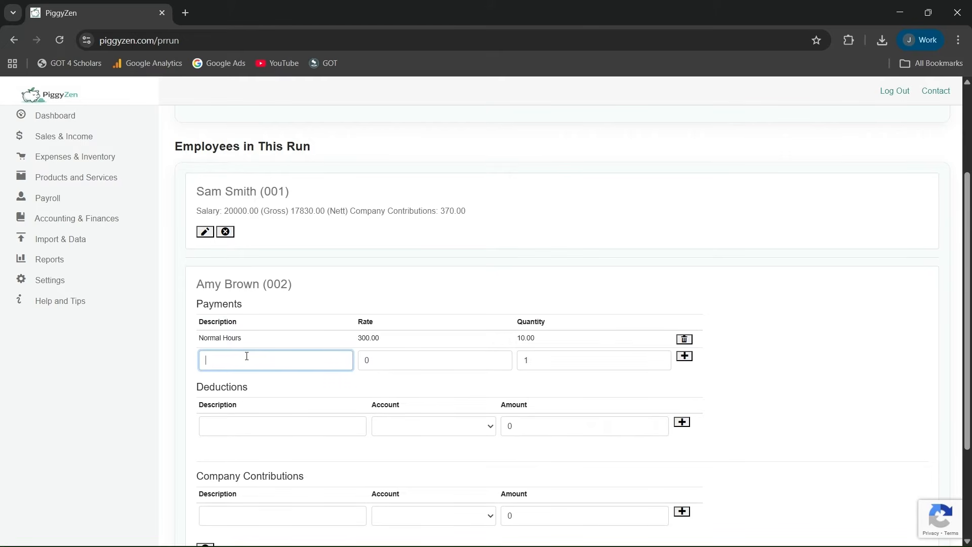
pyautogui.write('Overtime')
pyautogui.click(408, 359)
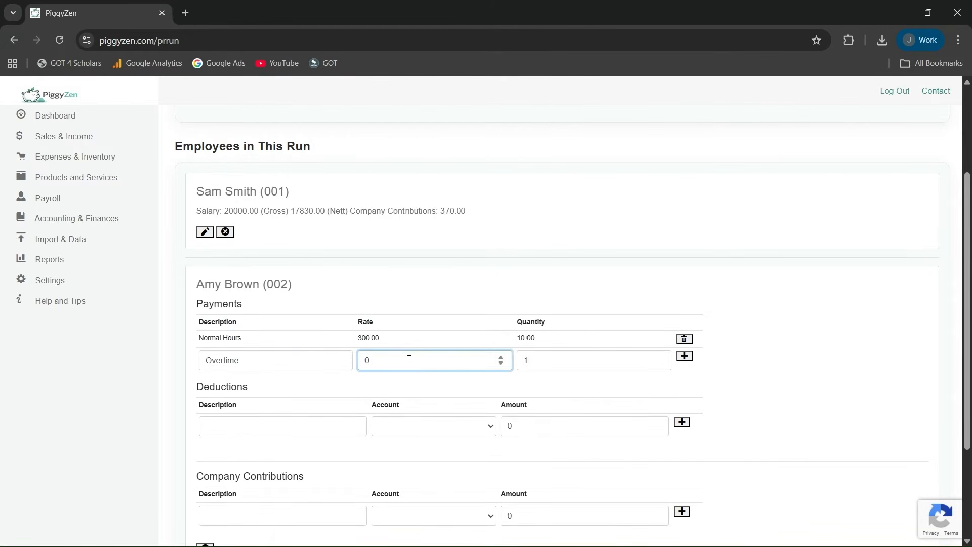
pyautogui.moveTo(409, 359); pyautogui.dragTo(331, 361)
pyautogui.write('350')
pyautogui.click(540, 353)
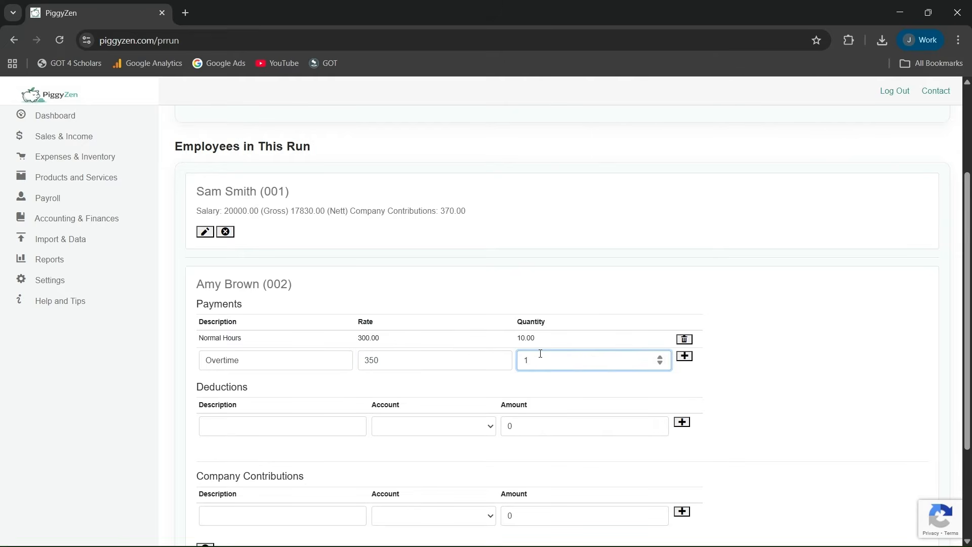
pyautogui.write('5')
pyautogui.click(684, 357)
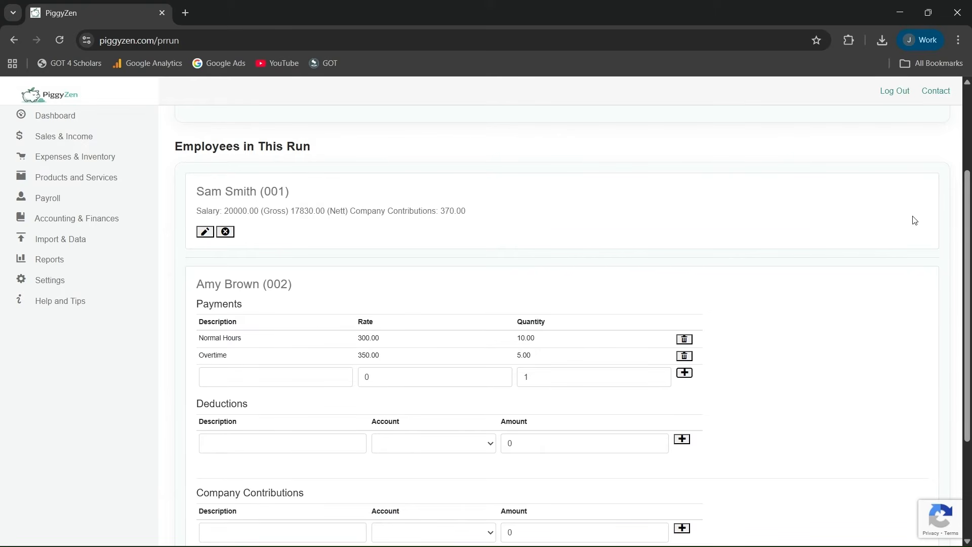
# Step: Confirm the second employee's payroll entries and run the January 2026 payroll
pyautogui.scroll(-3, 966, 217)
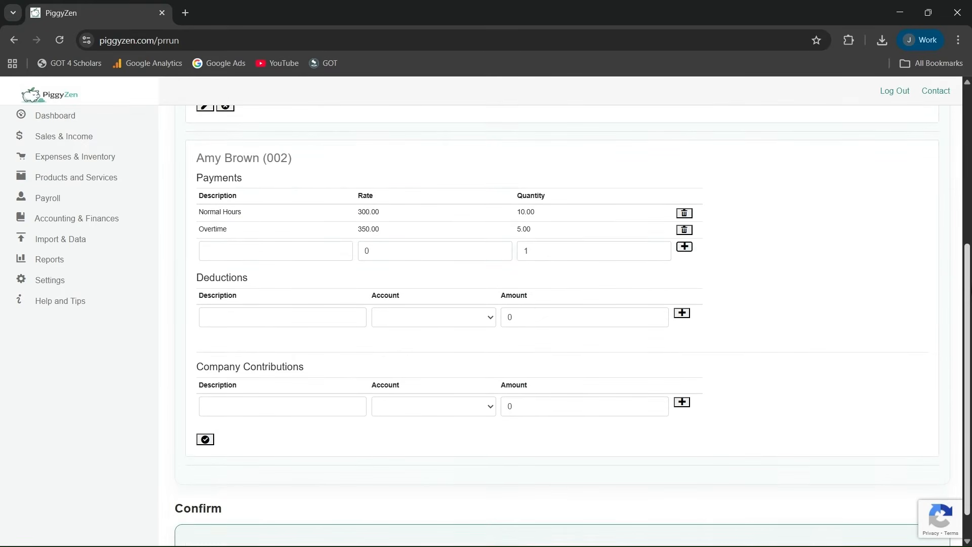
pyautogui.click(206, 440)
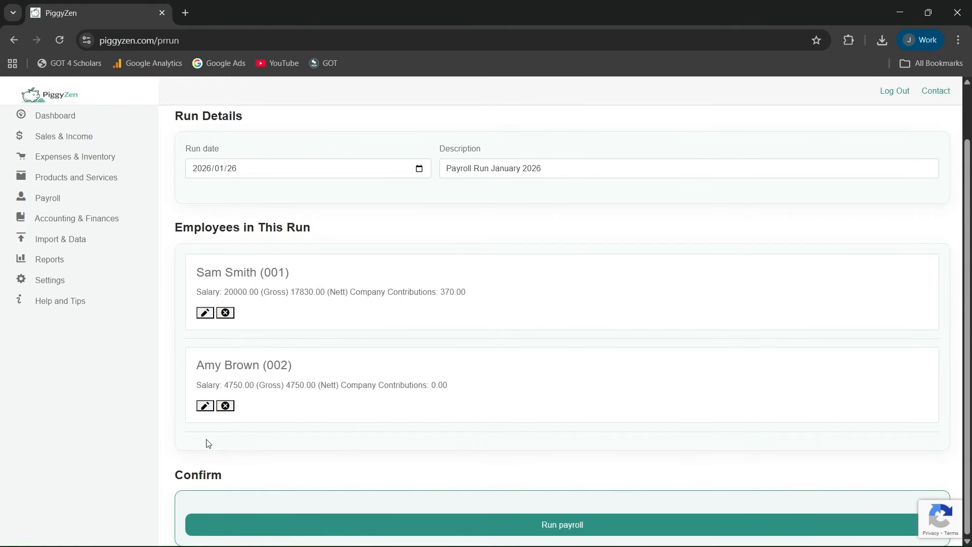
pyautogui.click(307, 525)
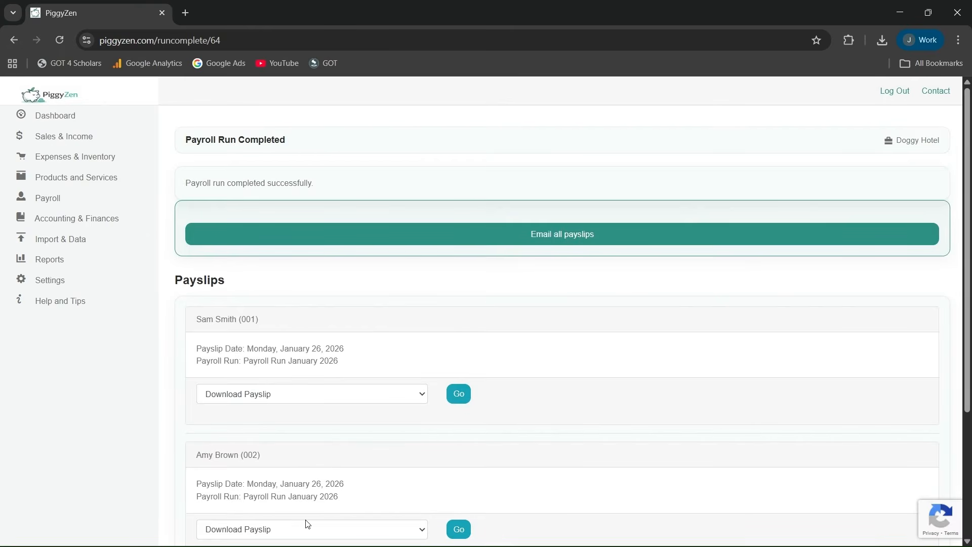
# Step: Download the first employee's payslip, look through the PDF and close it
pyautogui.click(459, 394)
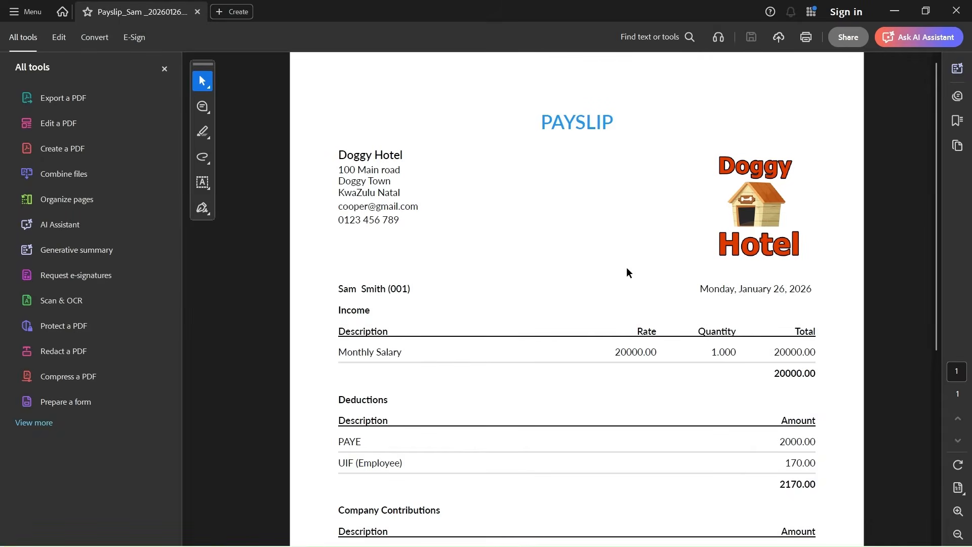
pyautogui.moveTo(940, 129); pyautogui.dragTo(931, 212)
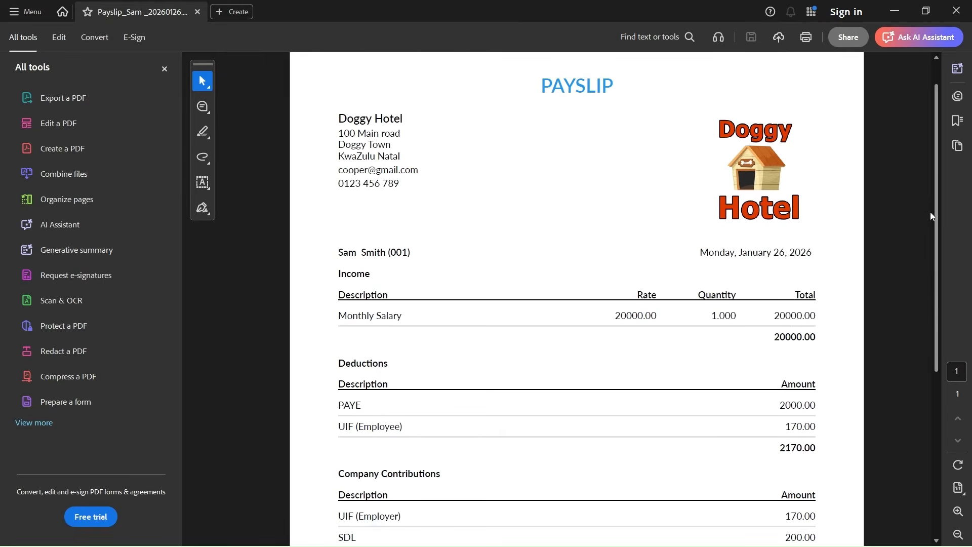
pyautogui.click(954, 18)
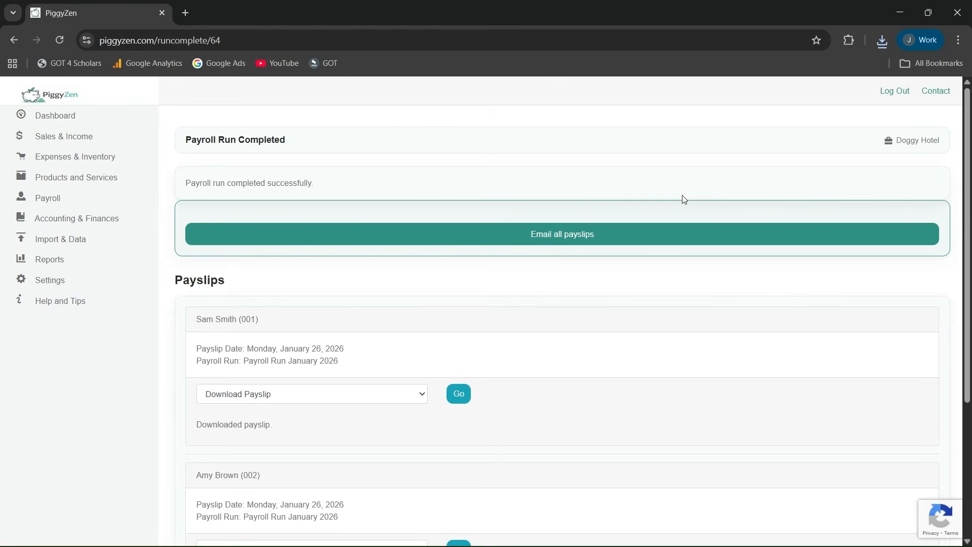
# Step: Download the second employee's payslip from the completed payroll run
pyautogui.scroll(-2, 932, 251)
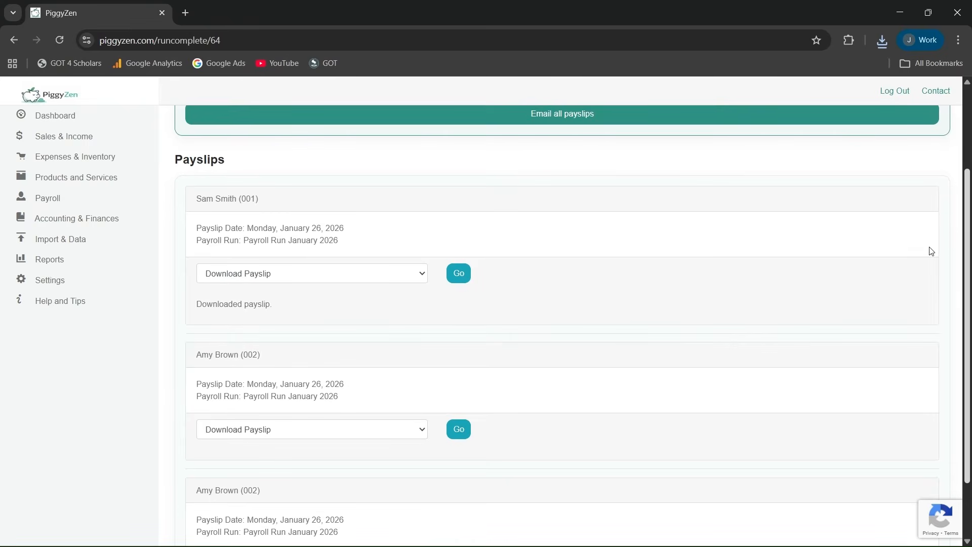
pyautogui.click(462, 431)
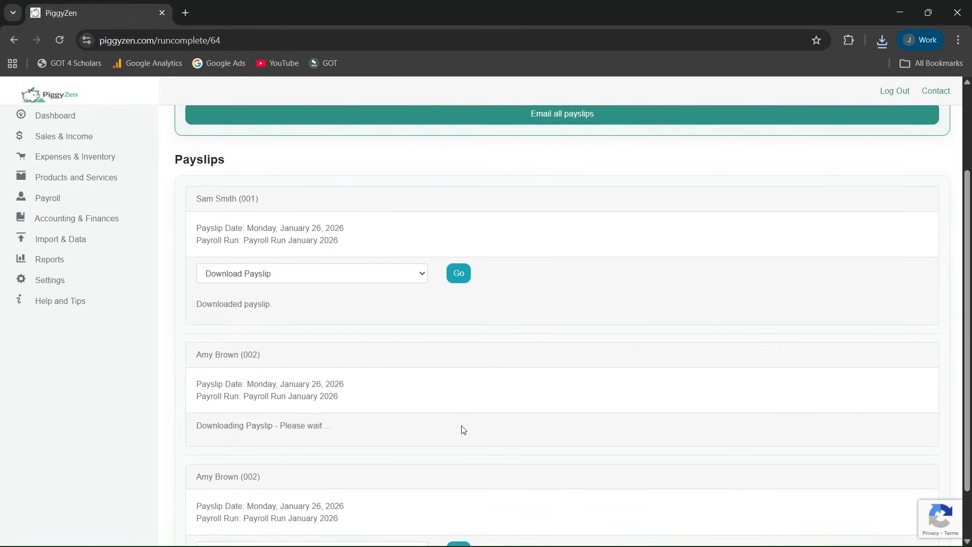
pyautogui.click(790, 75)
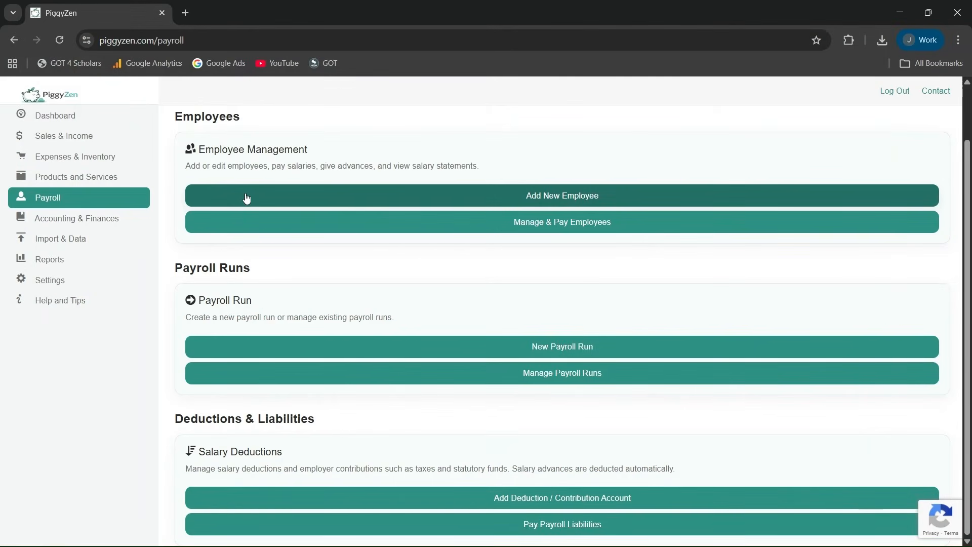
# Step: Record the salary payment for the employee designated Manager, paid from the FNB account
pyautogui.click(353, 227)
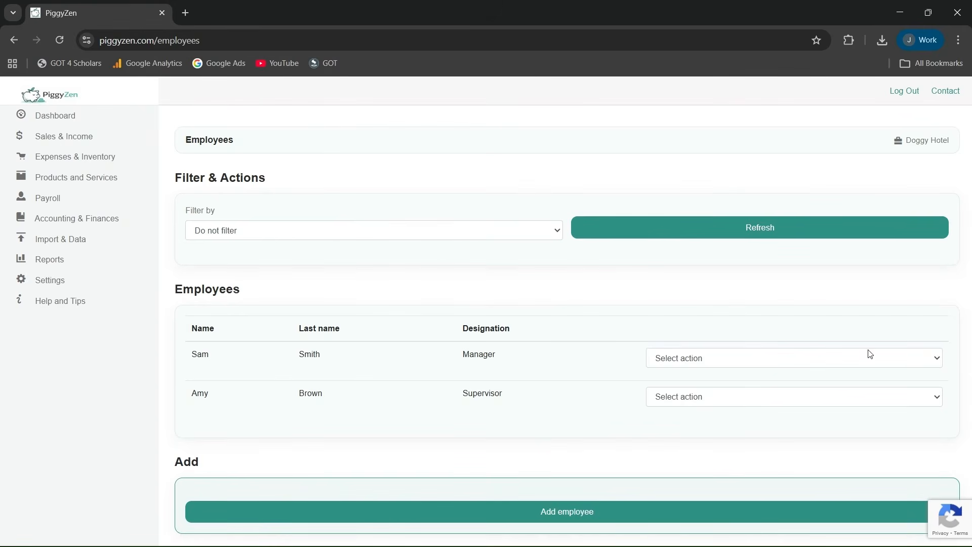
pyautogui.click(870, 354)
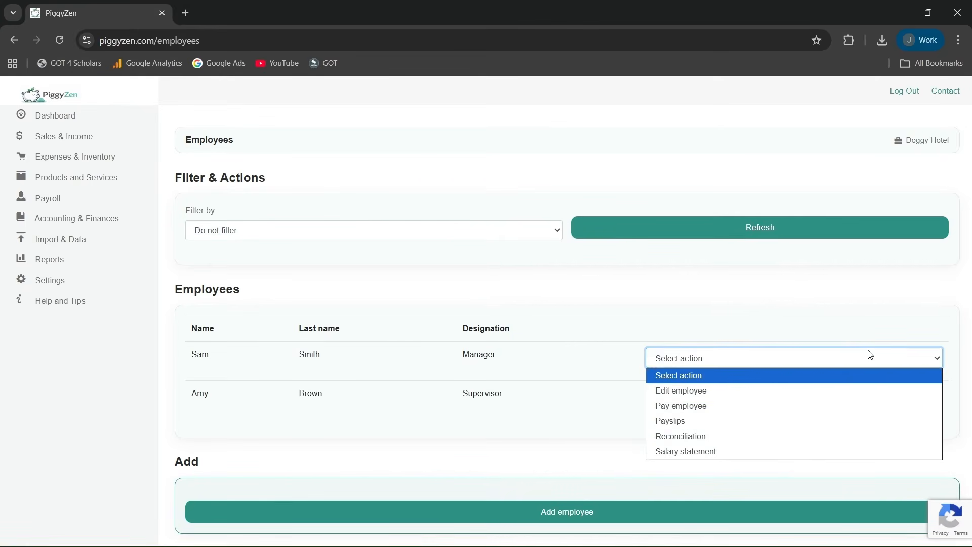
pyautogui.click(838, 411)
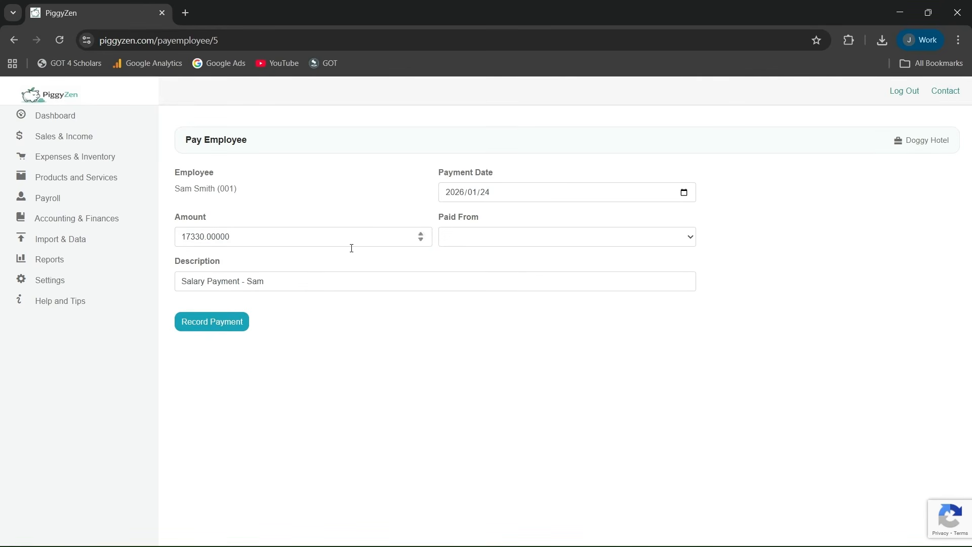
pyautogui.click(229, 331)
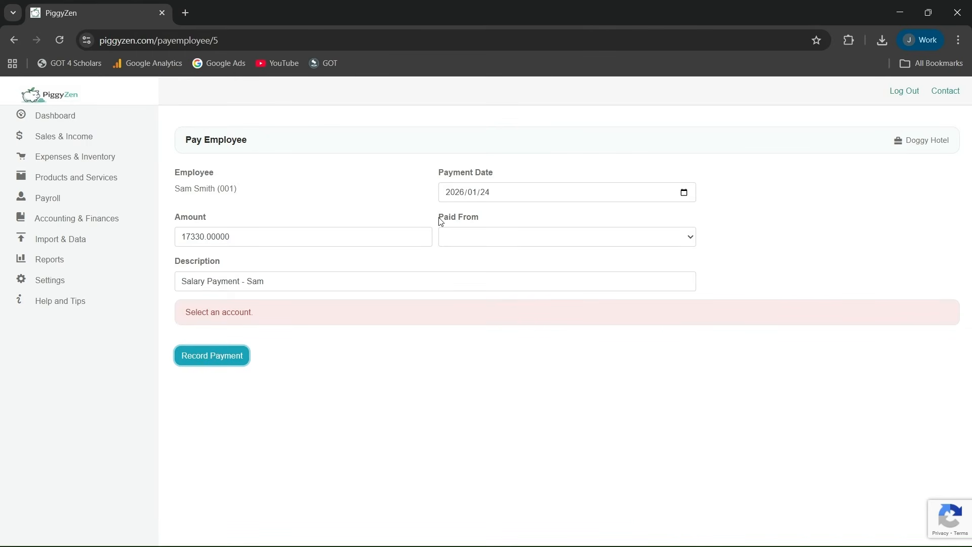
pyautogui.click(496, 235)
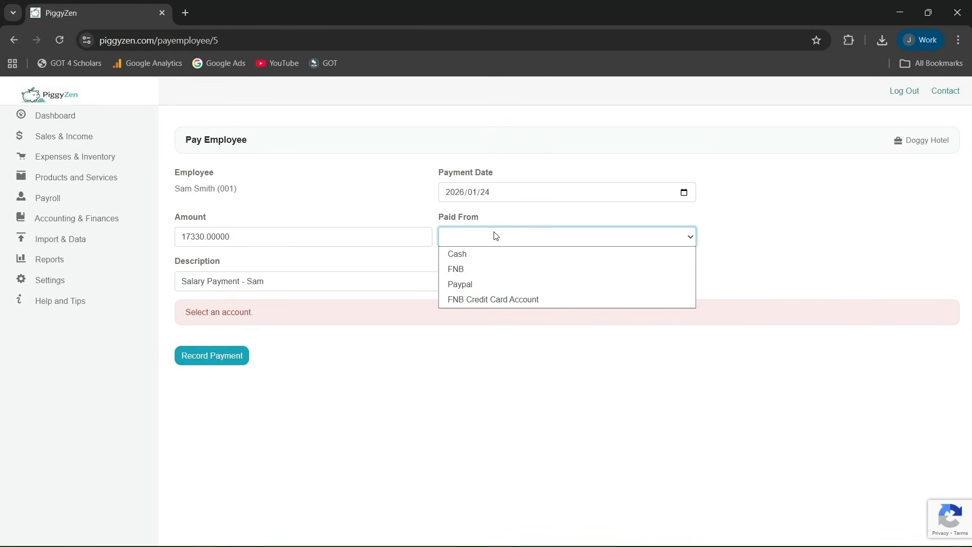
pyautogui.click(488, 276)
pyautogui.click(210, 357)
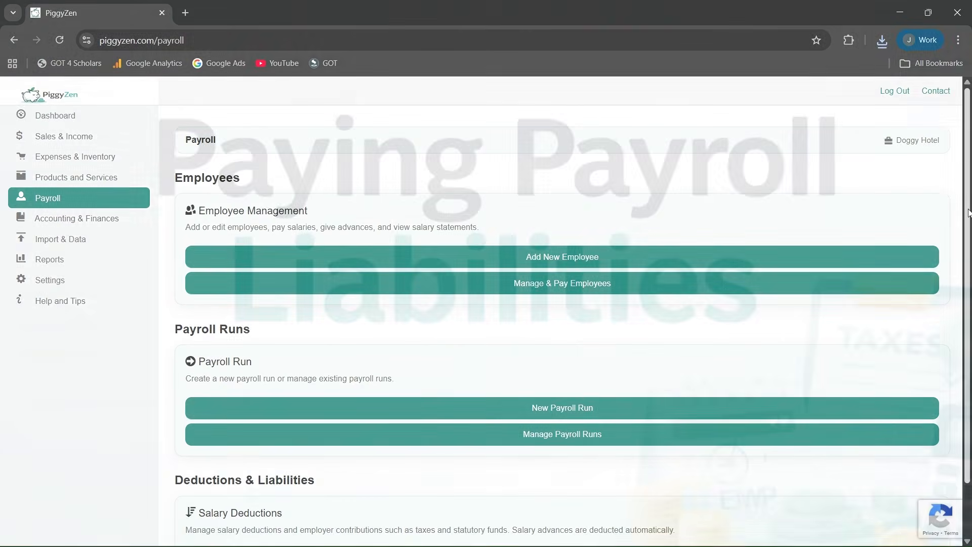
# Step: Start a payroll liabilities payment with the description "EMP Payment"
pyautogui.scroll(-1, 773, 182)
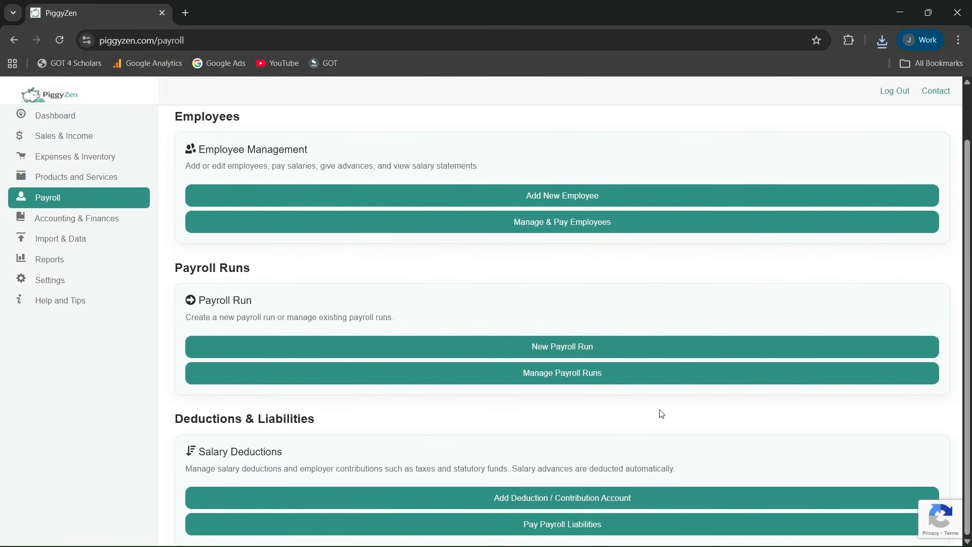
pyautogui.click(517, 531)
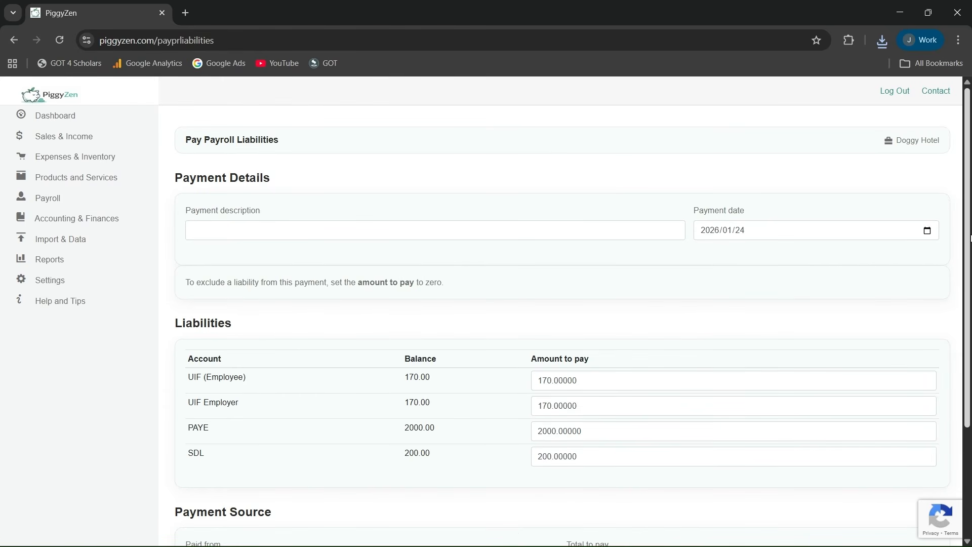
pyautogui.moveTo(970, 238); pyautogui.dragTo(964, 279)
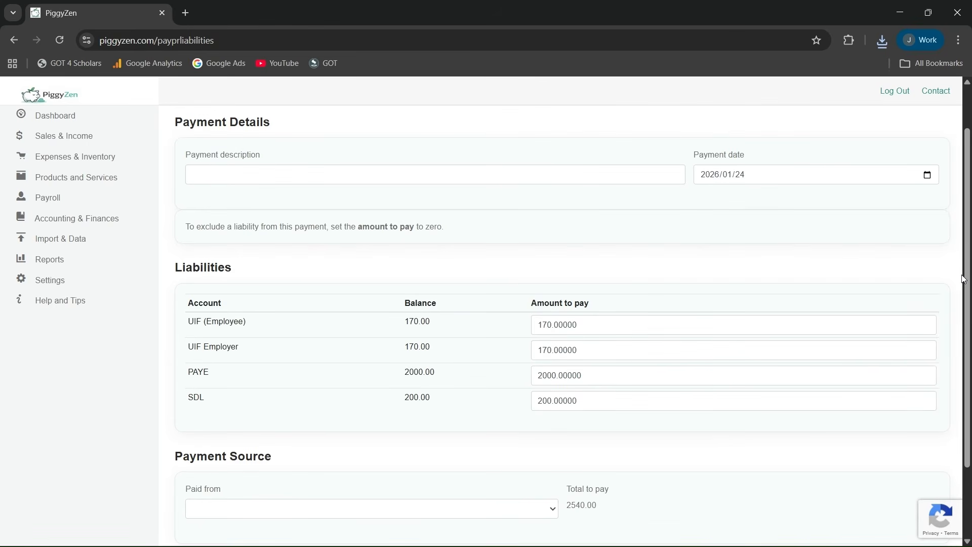
pyautogui.click(320, 168)
pyautogui.write('EMP')
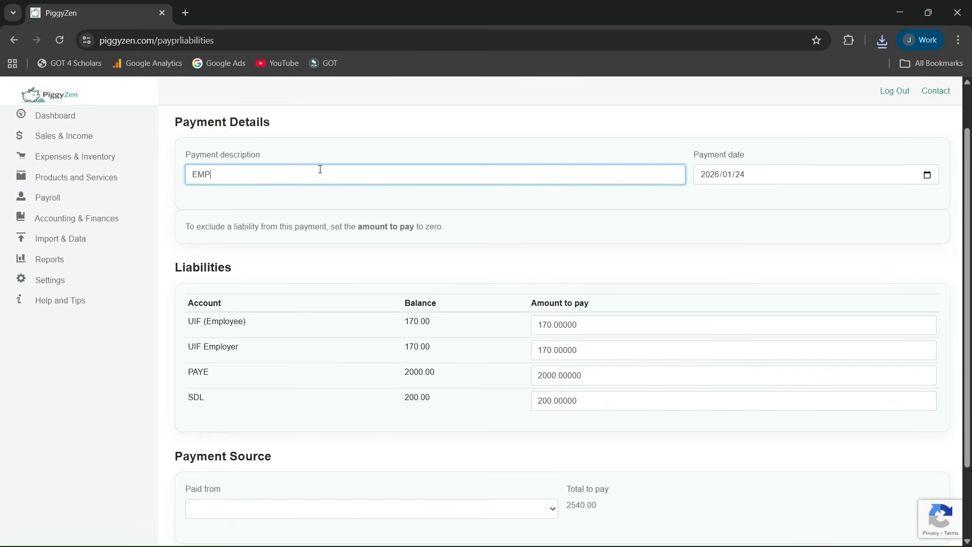
pyautogui.write(' Payment')
# Step: Set FNB as the paid-from account, check the liability amounts and record the liabilities payment
pyautogui.click(328, 509)
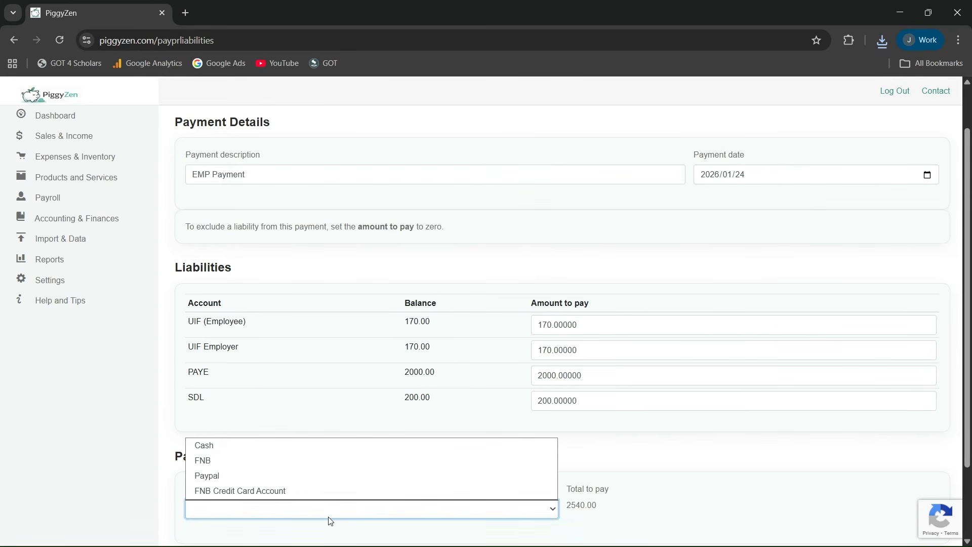
pyautogui.click(294, 468)
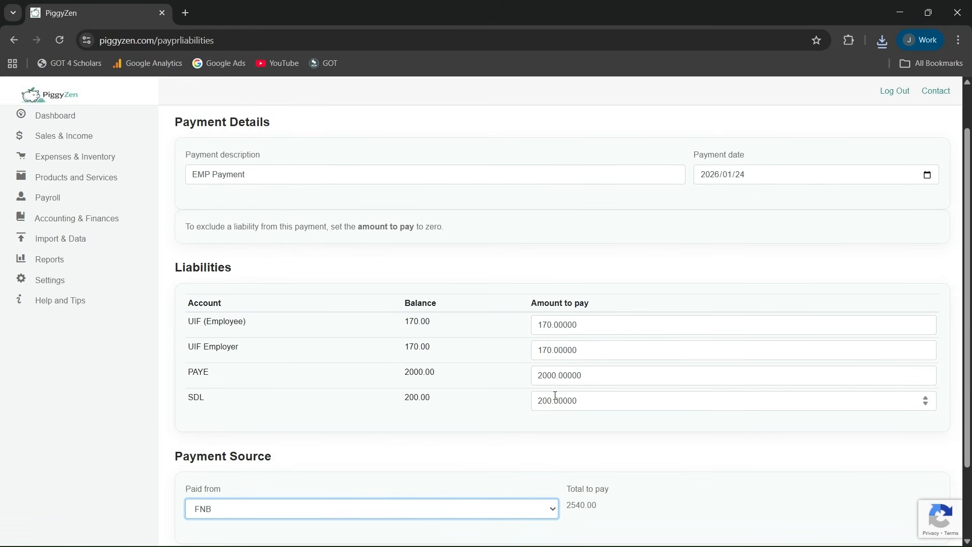
pyautogui.scroll(-2, 966, 276)
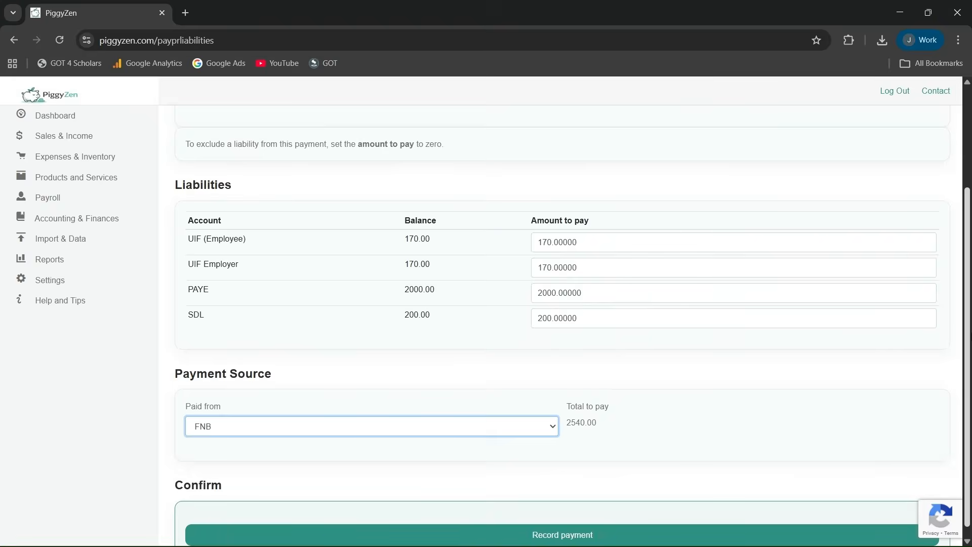
pyautogui.scroll(1, 970, 321)
pyautogui.scroll(1, 970, 320)
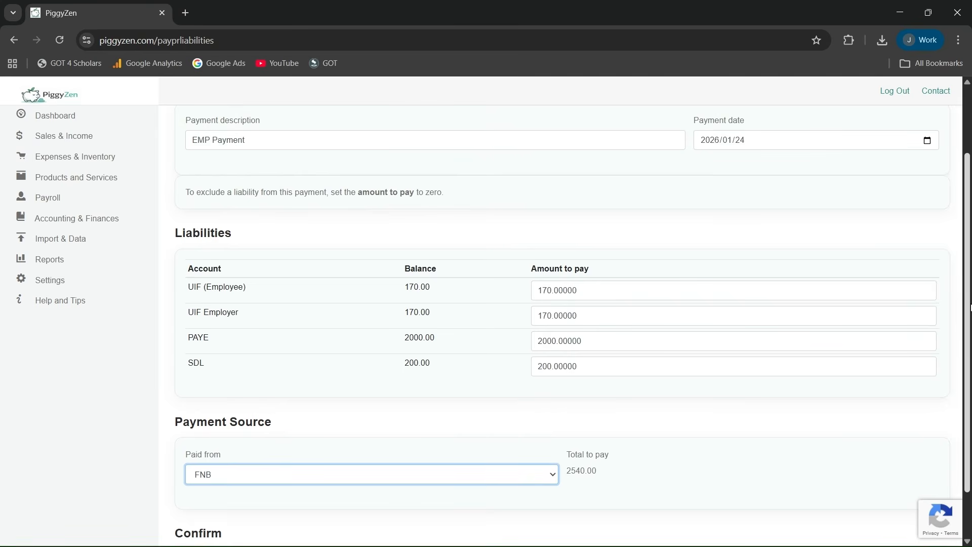
pyautogui.scroll(-1, 970, 308)
pyautogui.scroll(-1, 970, 314)
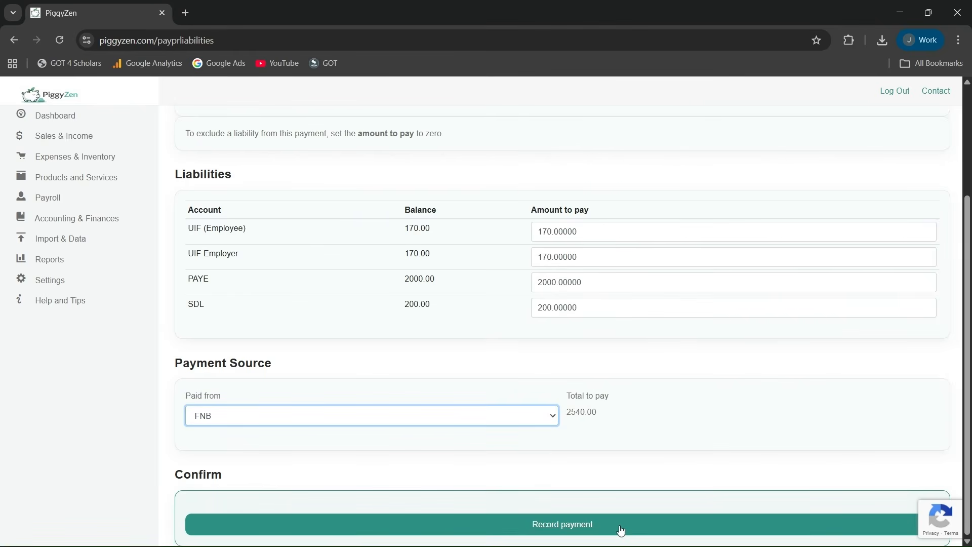
pyautogui.click(551, 526)
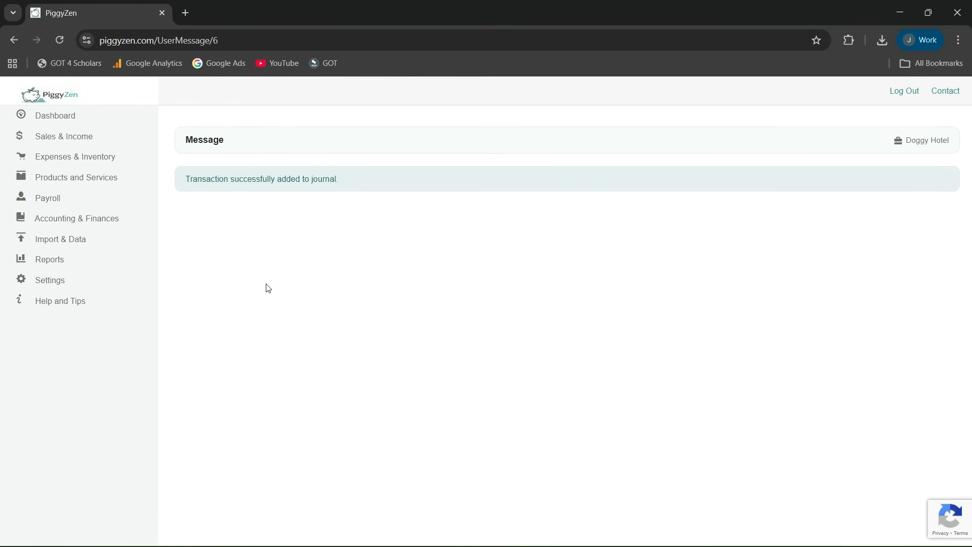
# Step: List the payroll runs up to end date 2026/01/26 and create a new run from Payroll Run January 2026
pyautogui.click(42, 204)
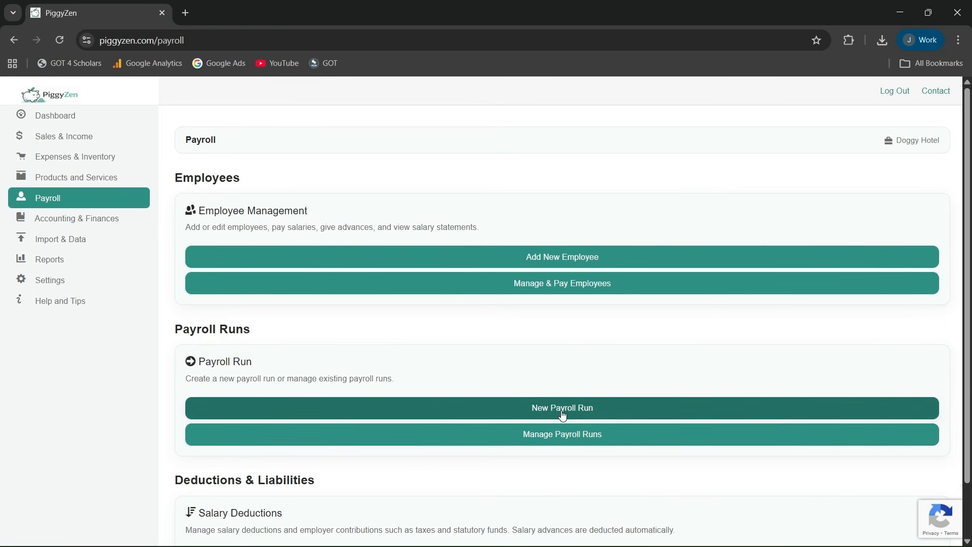
pyautogui.click(560, 438)
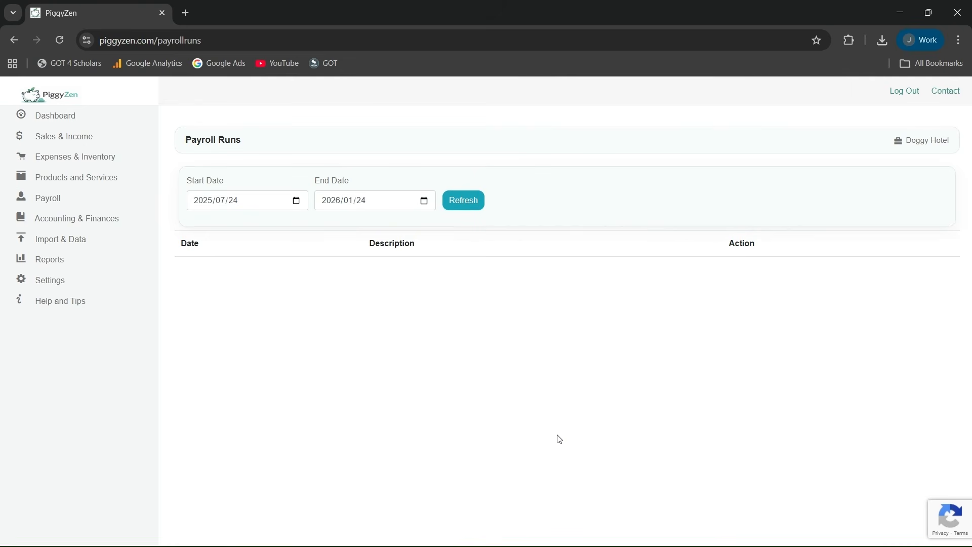
pyautogui.click(424, 201)
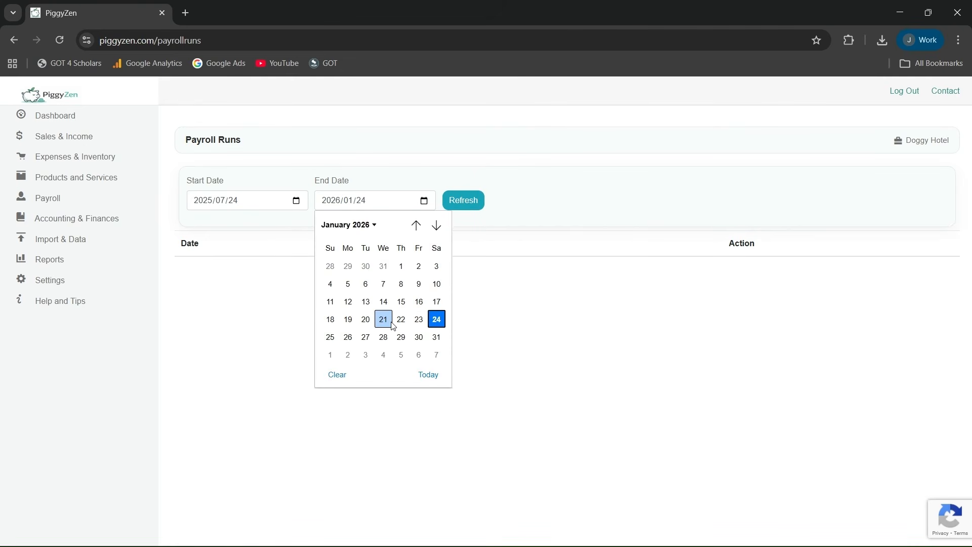
pyautogui.click(348, 337)
pyautogui.click(463, 200)
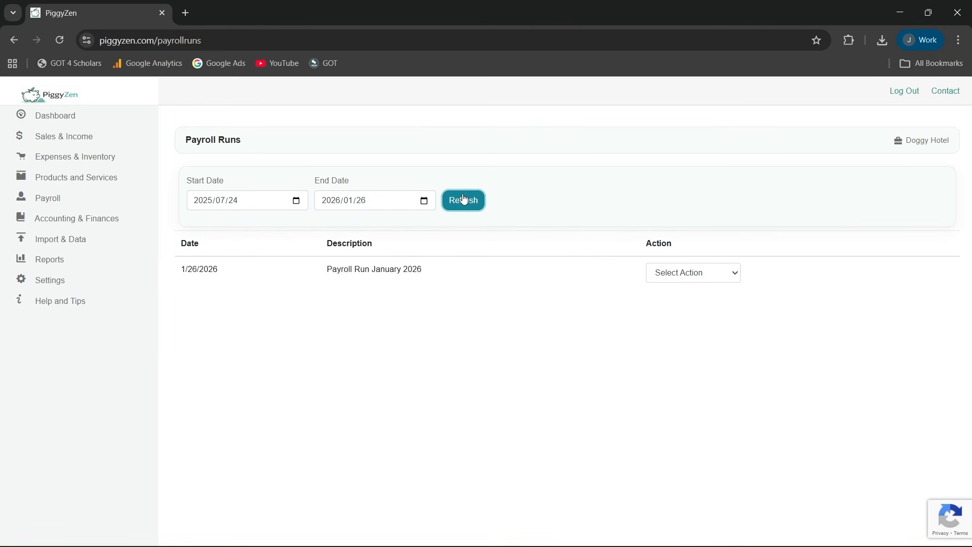
pyautogui.click(672, 278)
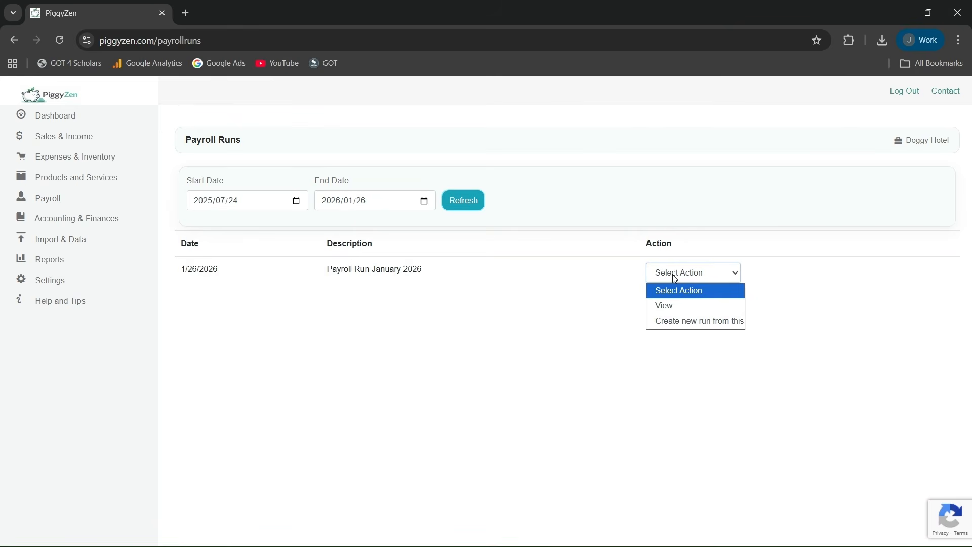
pyautogui.click(685, 323)
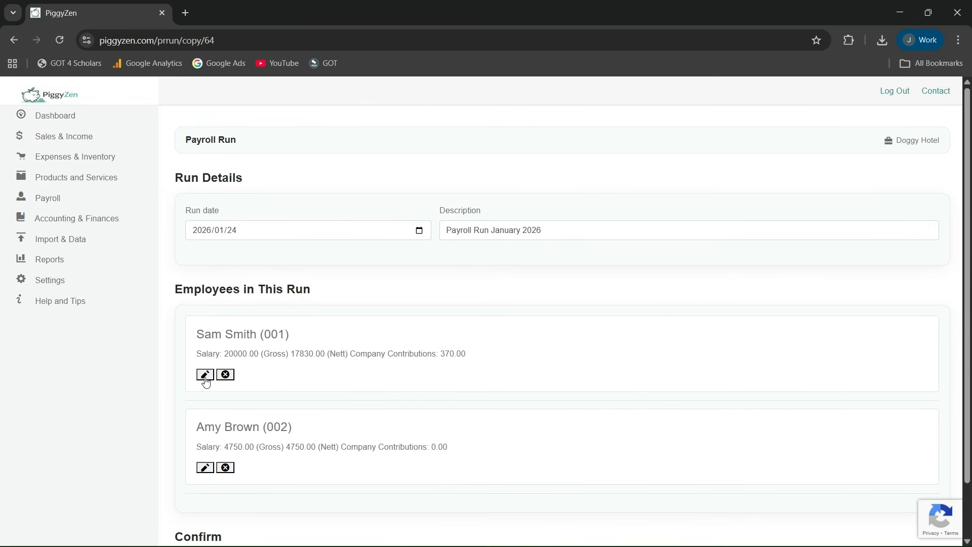
# Step: Open the pay details of both employees in the copied payroll run for editing
pyautogui.click(205, 375)
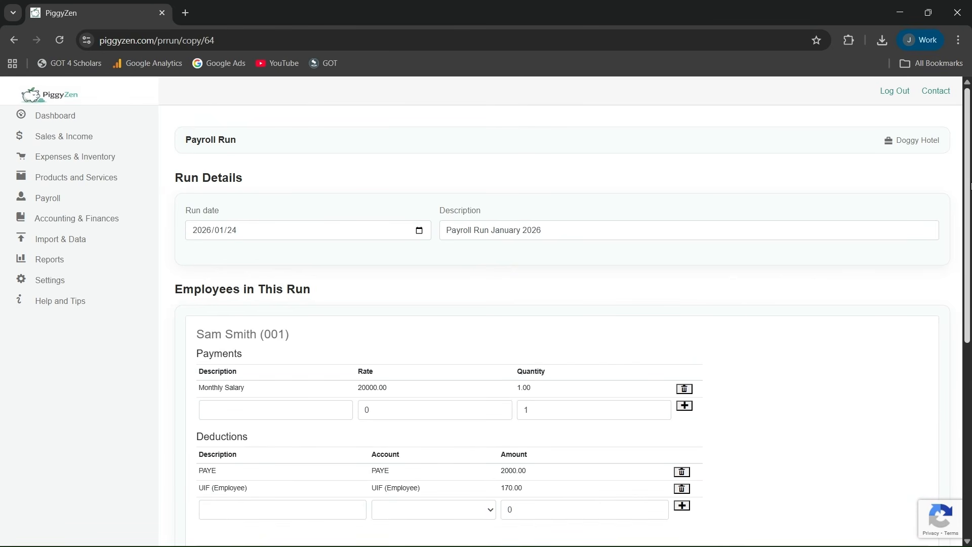
pyautogui.moveTo(971, 185); pyautogui.dragTo(971, 377)
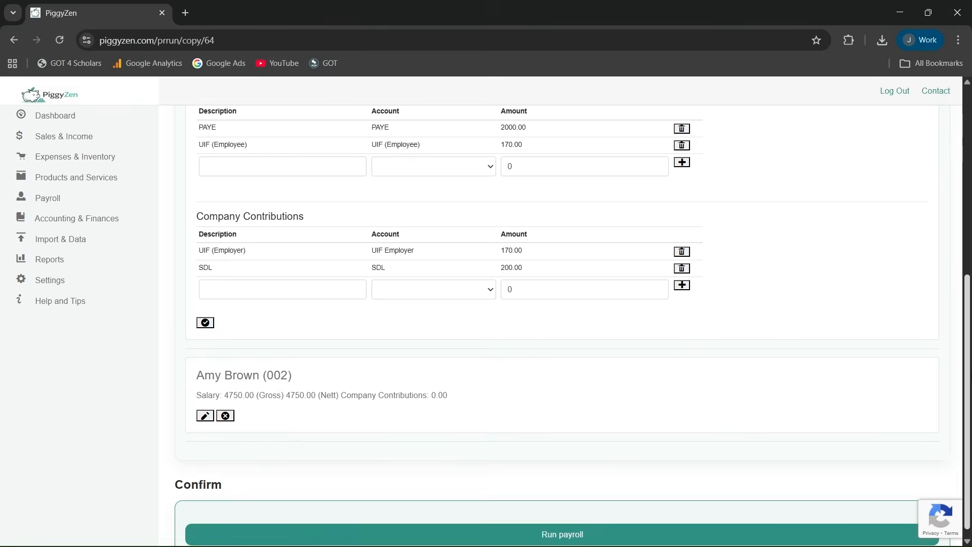
pyautogui.click(204, 414)
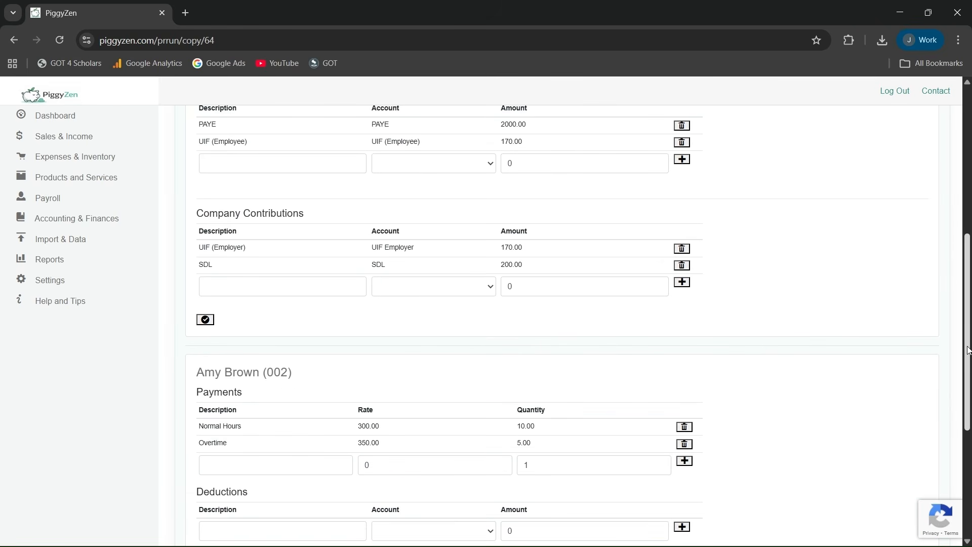
pyautogui.moveTo(969, 349); pyautogui.dragTo(858, 420)
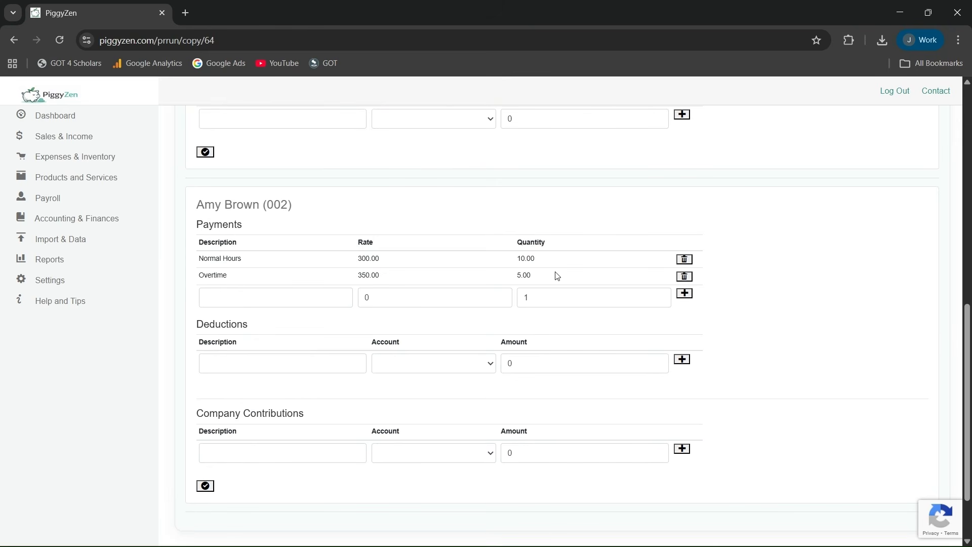
# Step: Replace the second employee's Normal Hours payment with a new Normal Hours line at rate 300 and quantity 12
pyautogui.click(687, 260)
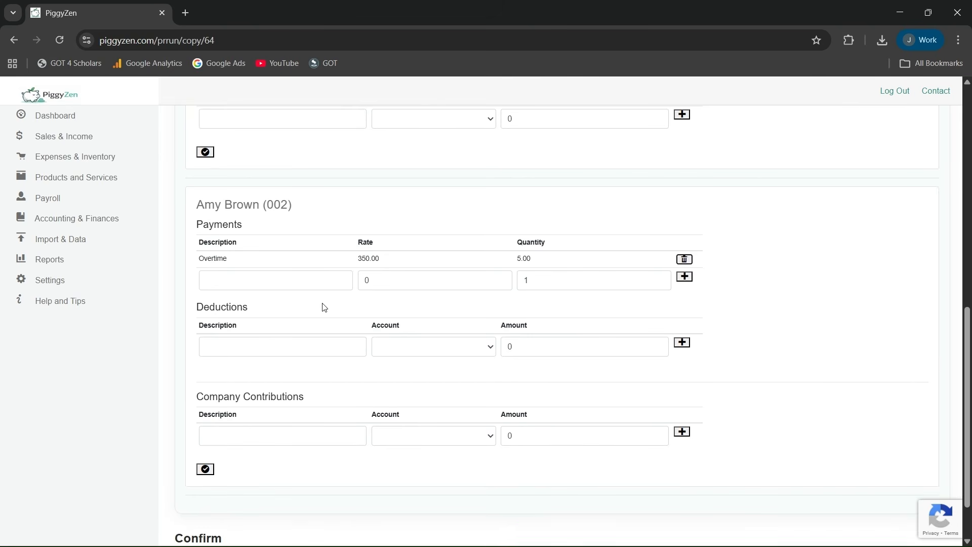
pyautogui.click(296, 289)
pyautogui.write('Norm')
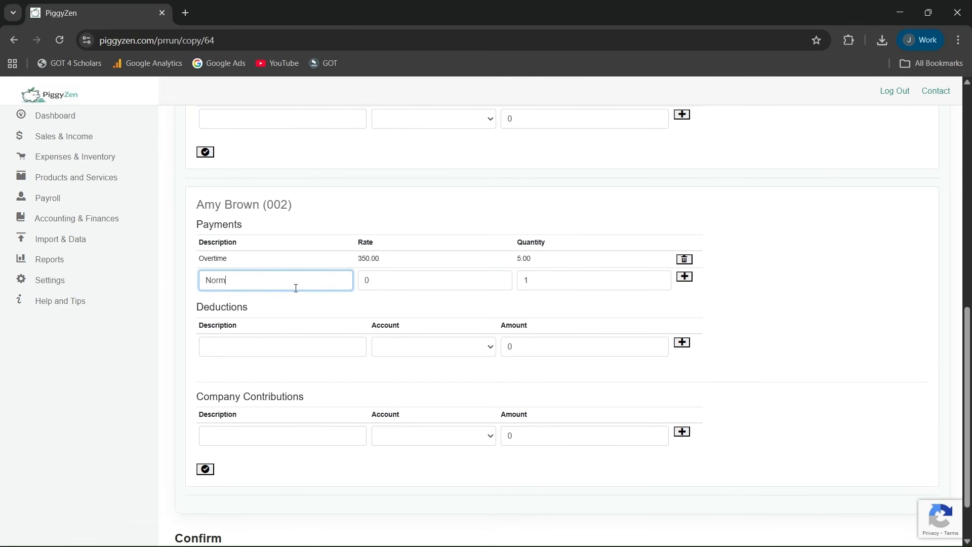
pyautogui.write('al Hours')
pyautogui.press('Tab')
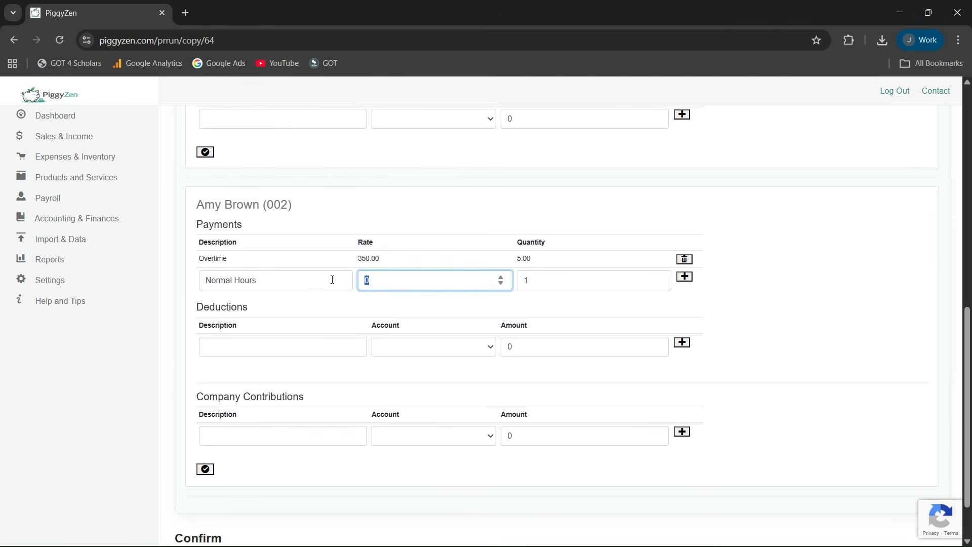
pyautogui.write('300')
pyautogui.click(538, 284)
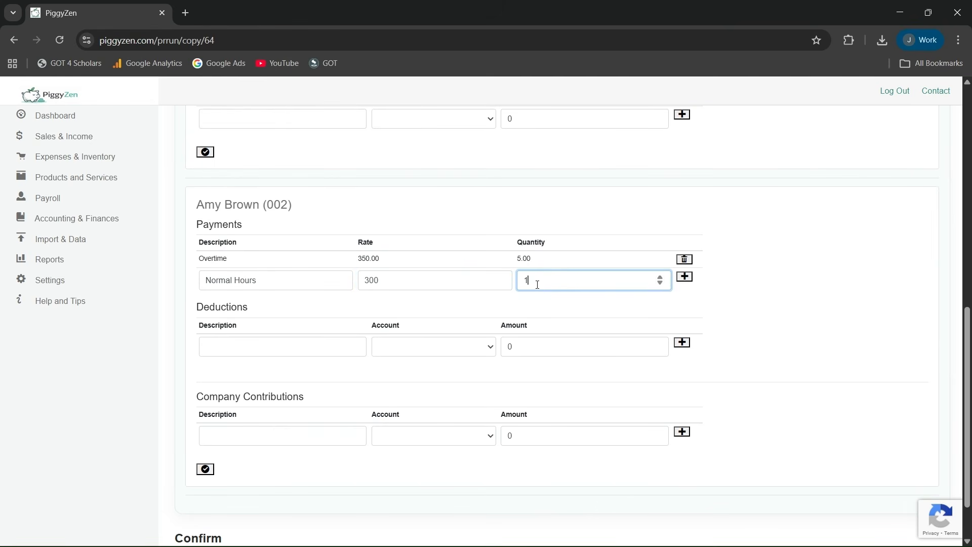
pyautogui.write('2')
pyautogui.click(684, 278)
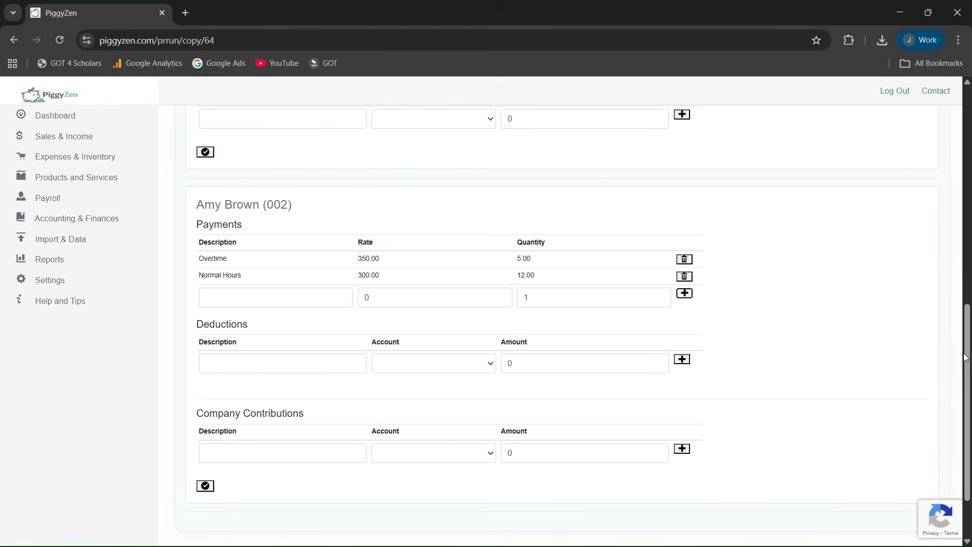
# Step: Check the copied run's date and description, and return to the Payroll overview without running it
pyautogui.moveTo(966, 357); pyautogui.dragTo(939, 185)
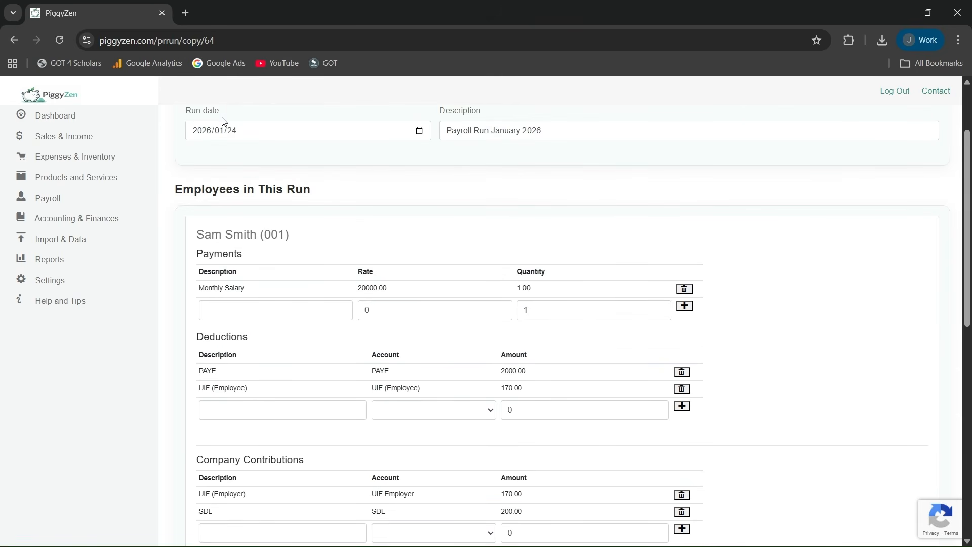
pyautogui.click(66, 201)
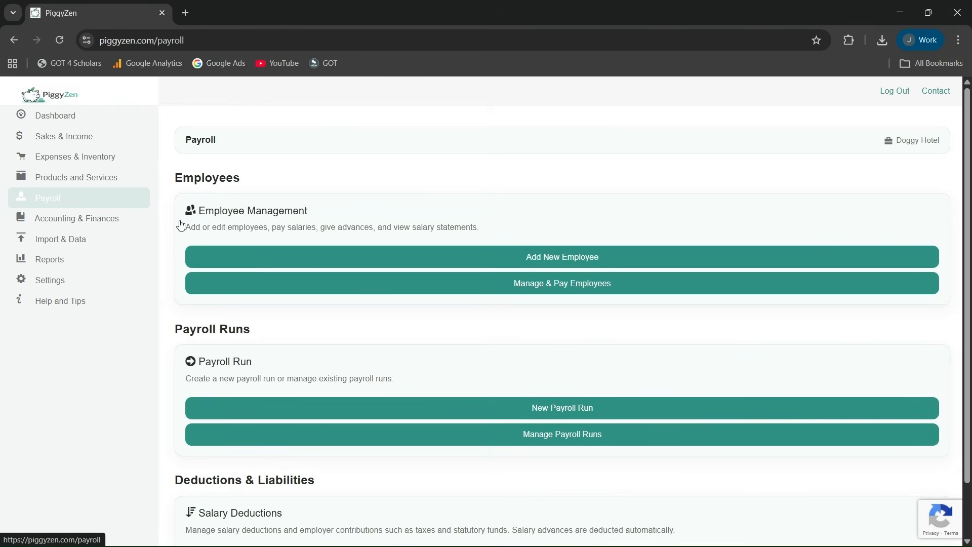